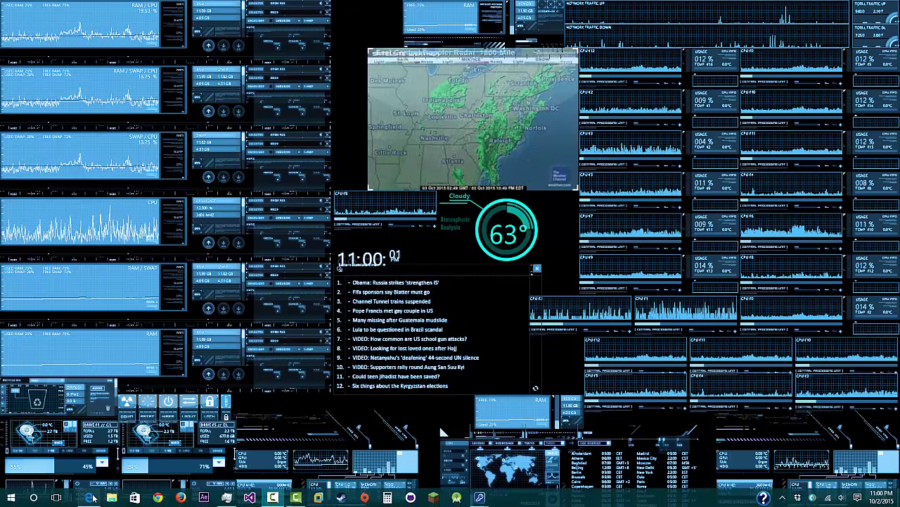
Step: Switch to Microsoft Edge and review the Folder Lock product page and the NewSoftwares.net store's product and bundle prices
left_click(99, 497)
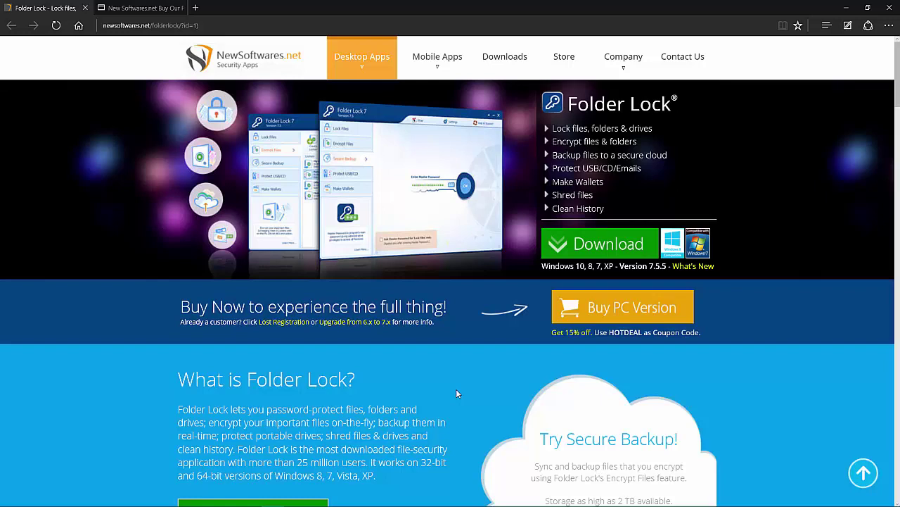
left_click(137, 8)
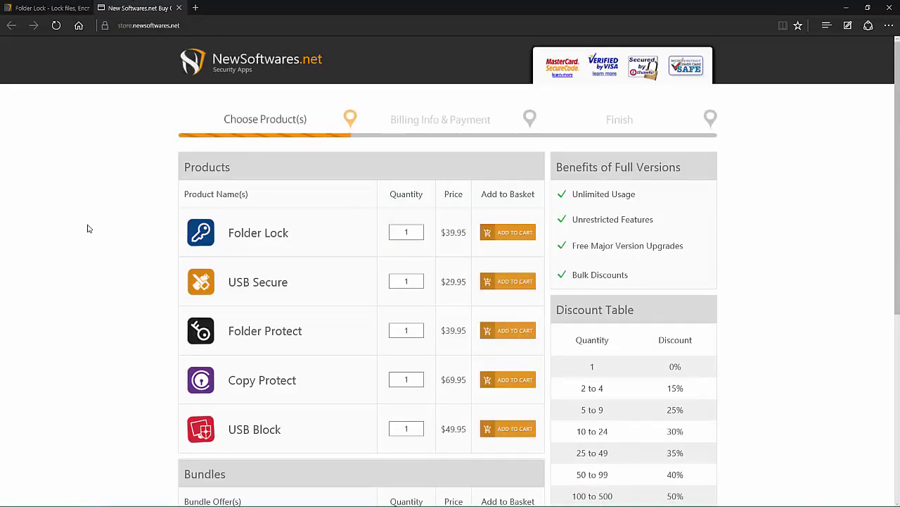
scroll(90, 229, "down", 3)
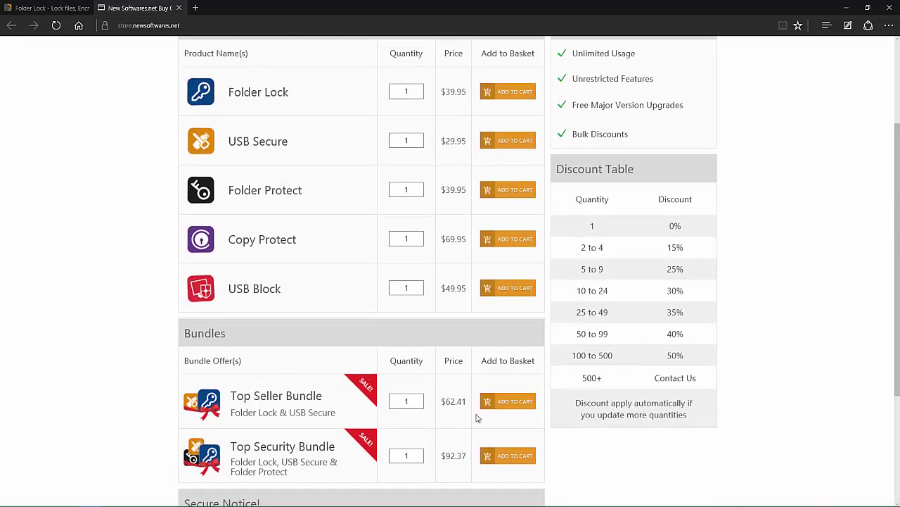
scroll(131, 263, "up", 3)
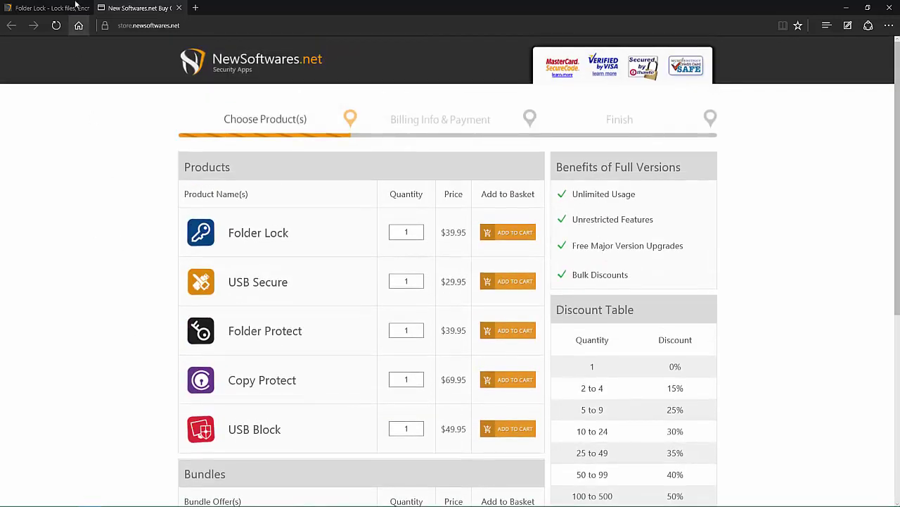
left_click(75, 5)
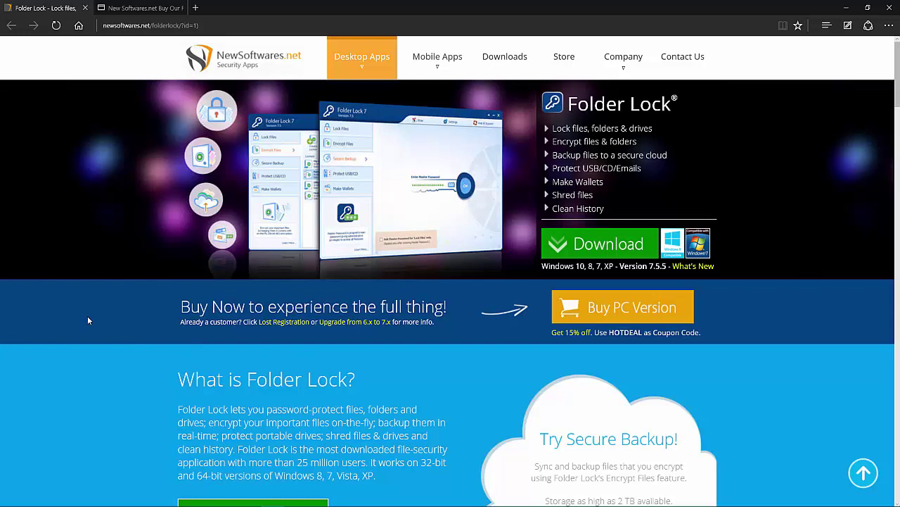
Step: Minimize the browser and switch to the Folder Lock 7 window
left_click(846, 7)
mouse_move(479, 498)
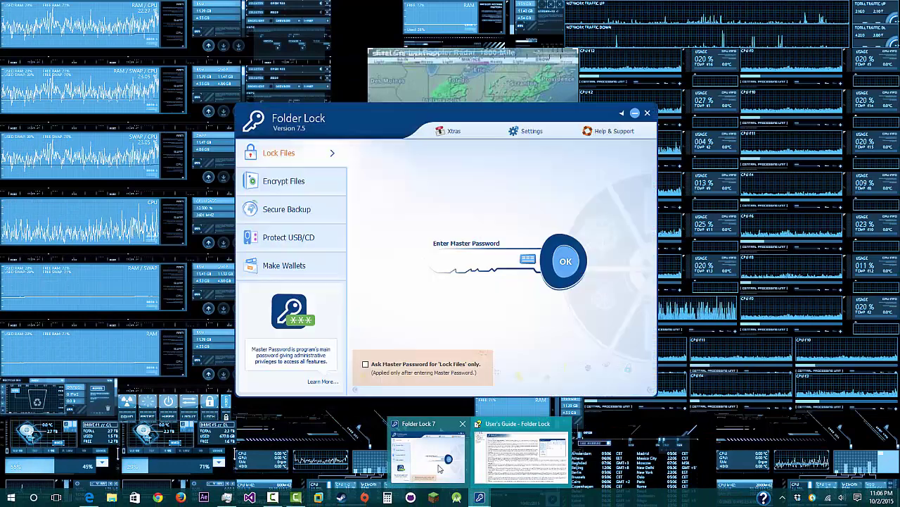
left_click(429, 456)
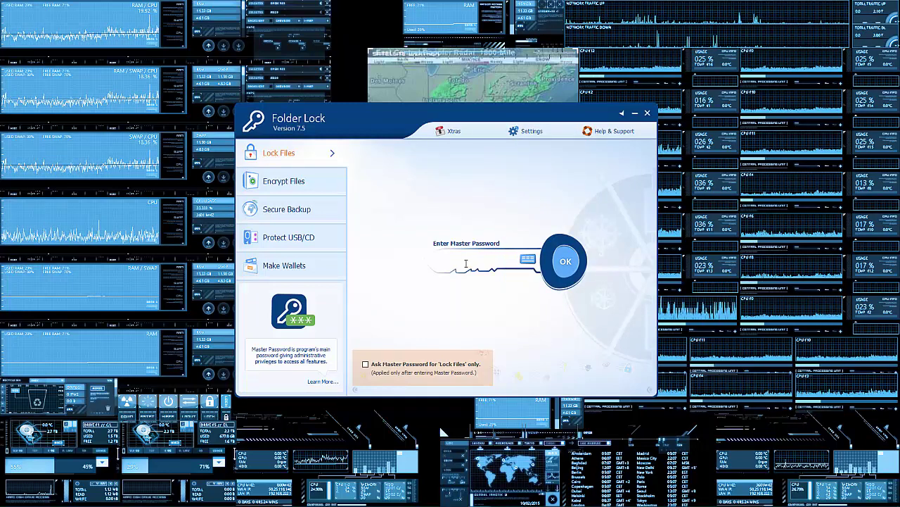
Step: Try to unlock Folder Lock with an invalid master password
left_click(453, 257)
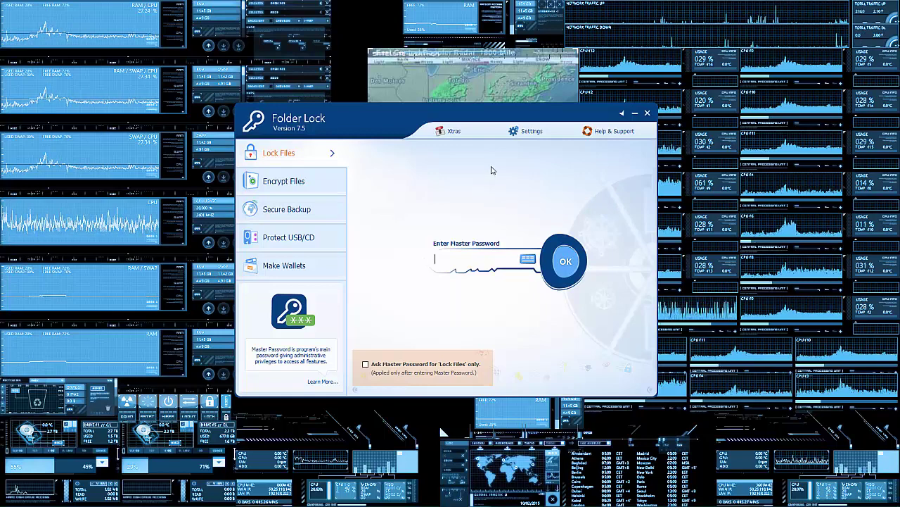
type("••")
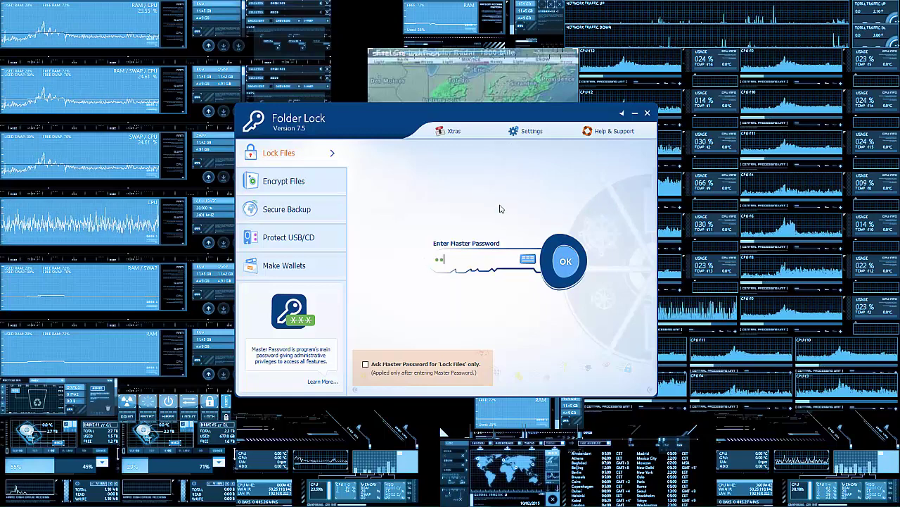
left_click(566, 262)
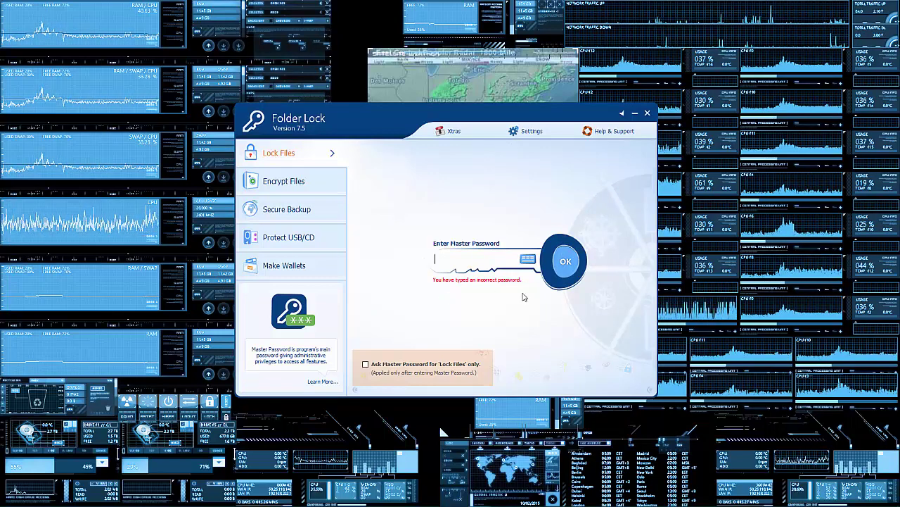
Step: Enter the correct master password and unlock the program
type("•••")
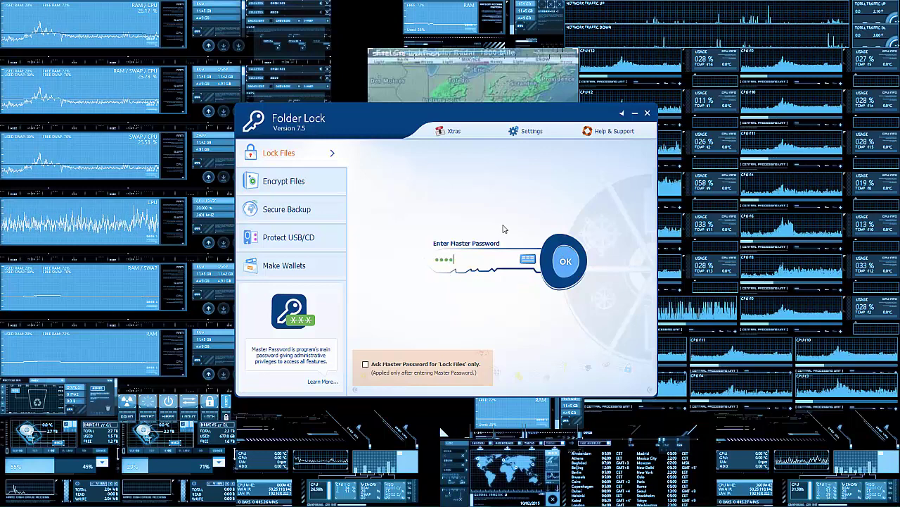
type("•••")
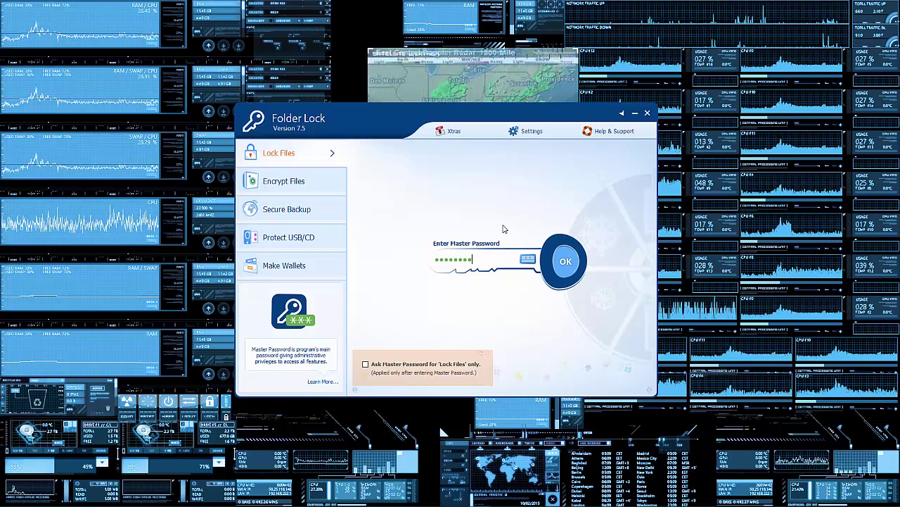
key("Return")
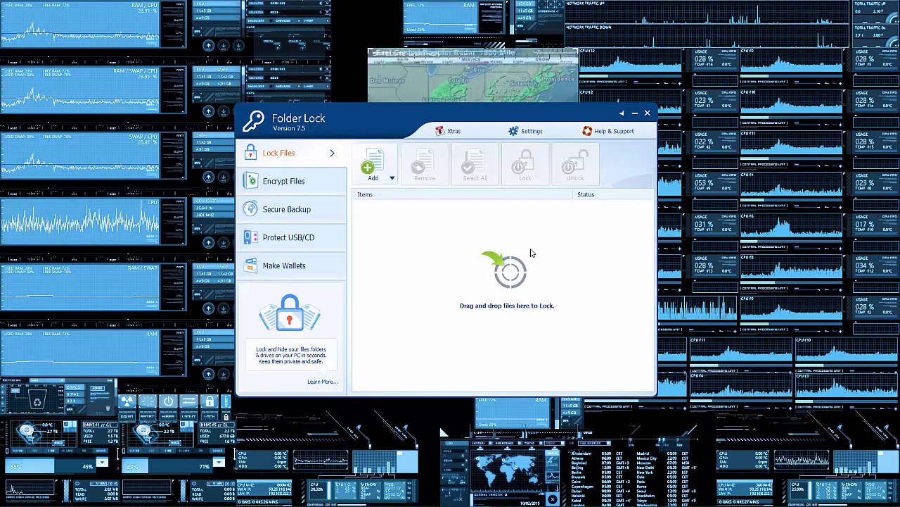
Step: Open the Hack Security settings and examine the log of incorrect password attempts
left_click(532, 131)
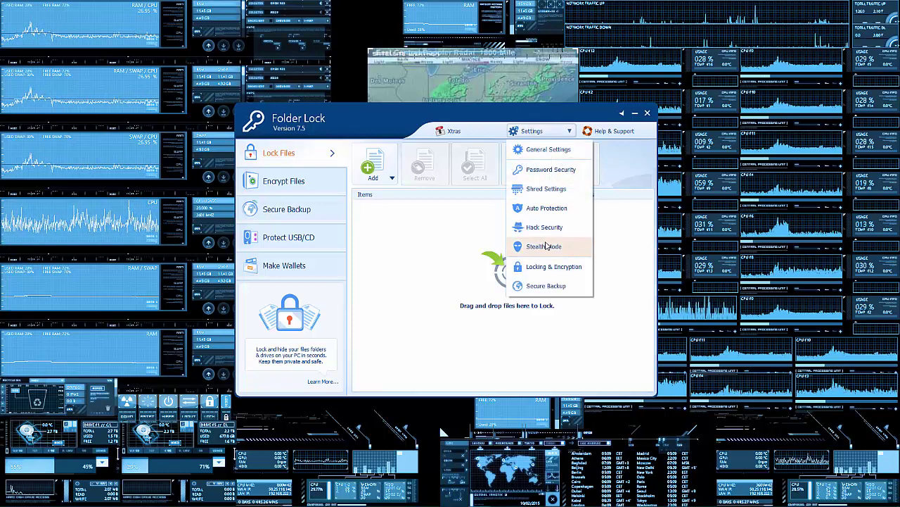
left_click(529, 227)
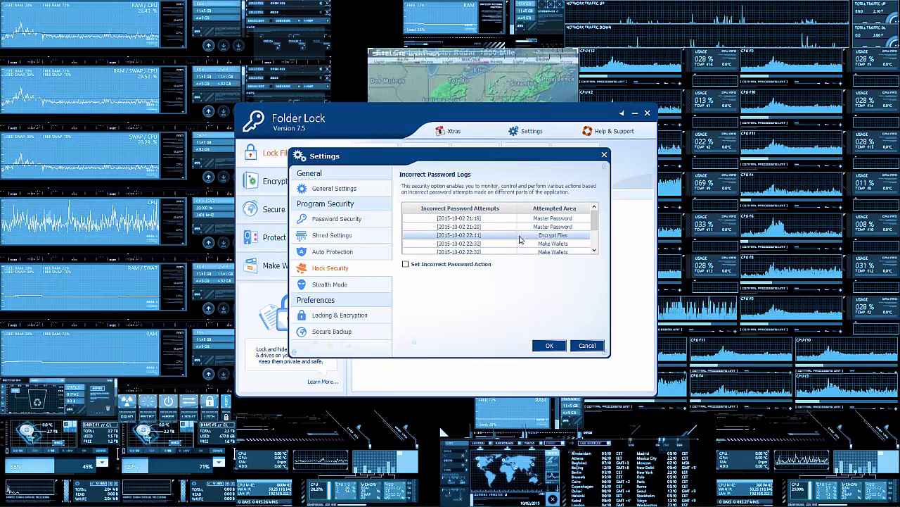
scroll(517, 240, "down", 1)
scroll(464, 253, "up", 2)
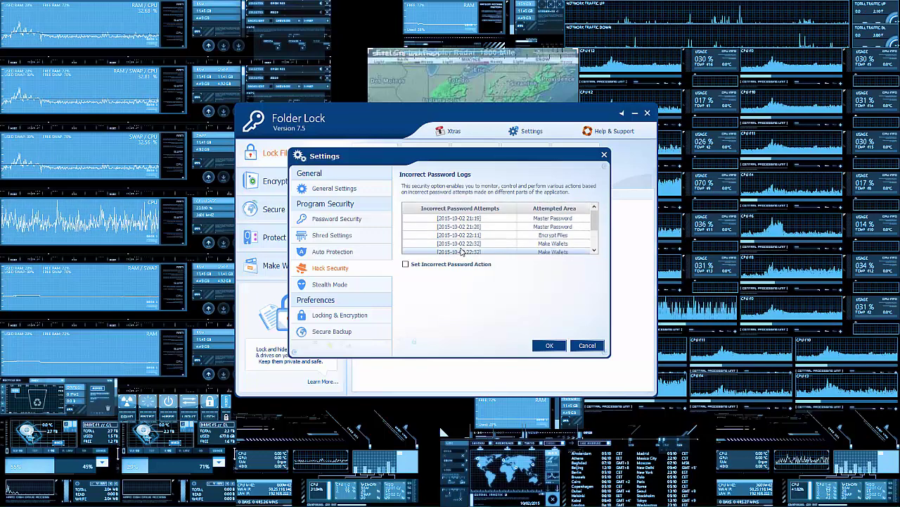
Step: Turn on the incorrect password action to inspect its options, and discard the settings changes
left_click(424, 266)
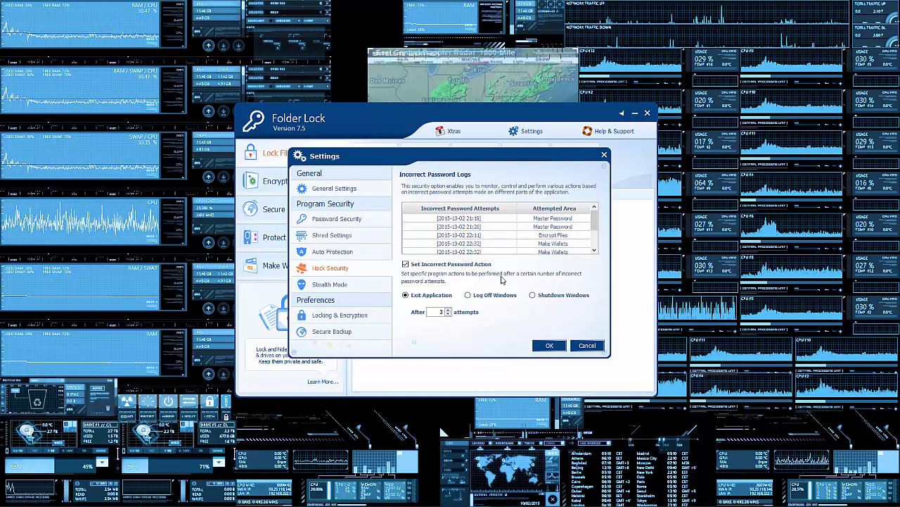
left_click(454, 264)
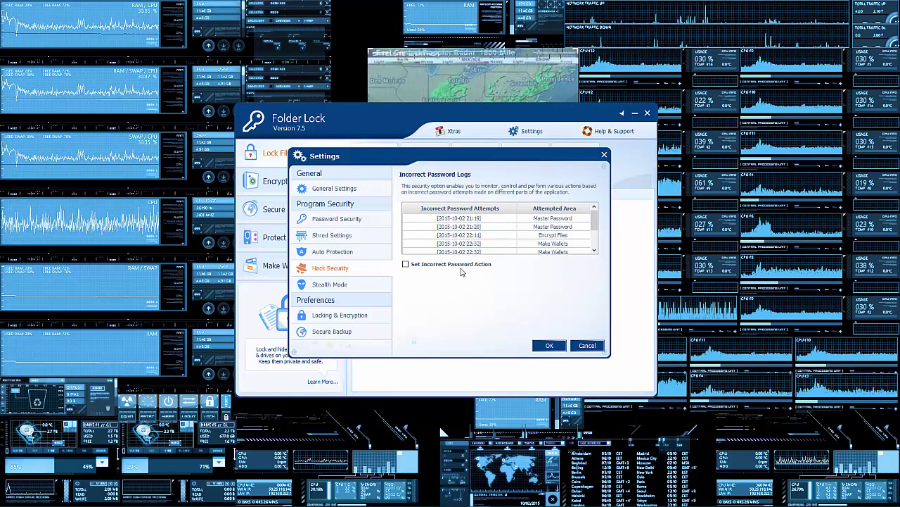
left_click(471, 265)
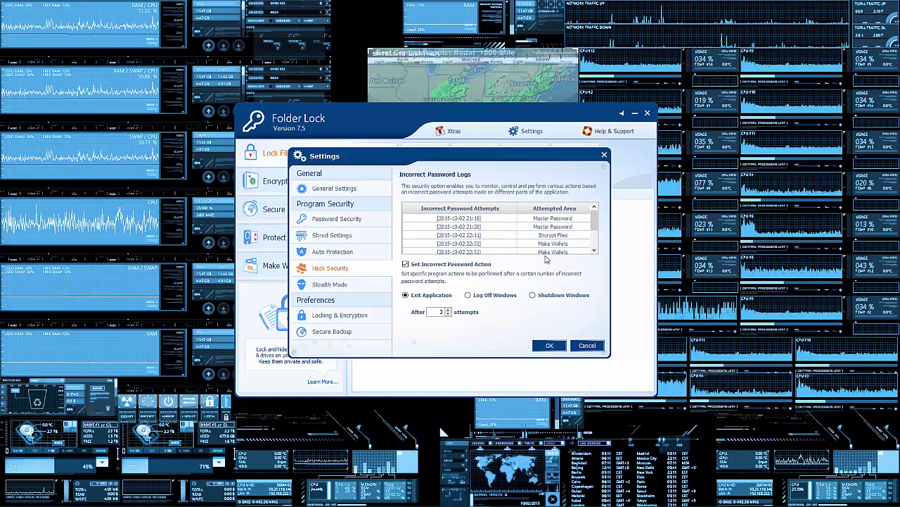
left_click(594, 344)
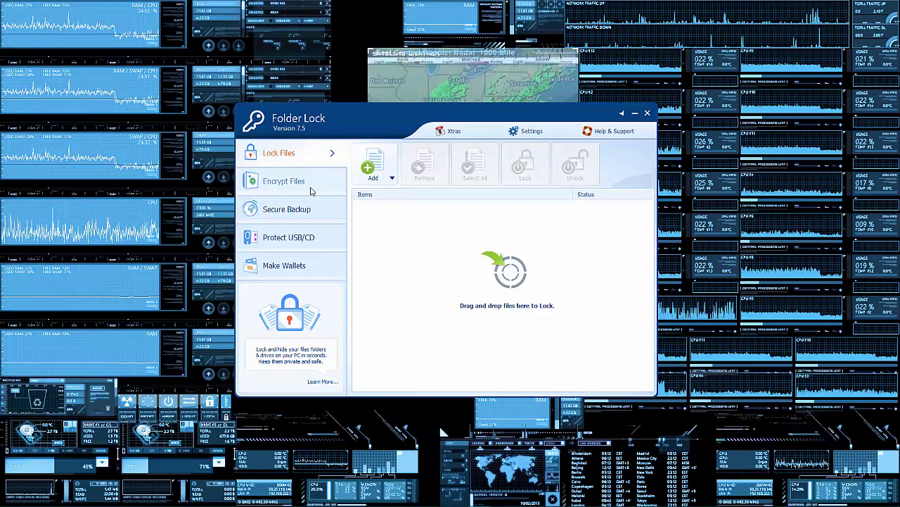
Step: Show the Encrypt Files lockers and open the Locker01 FLKA file from the Documents folder in File Explorer
left_click(269, 189)
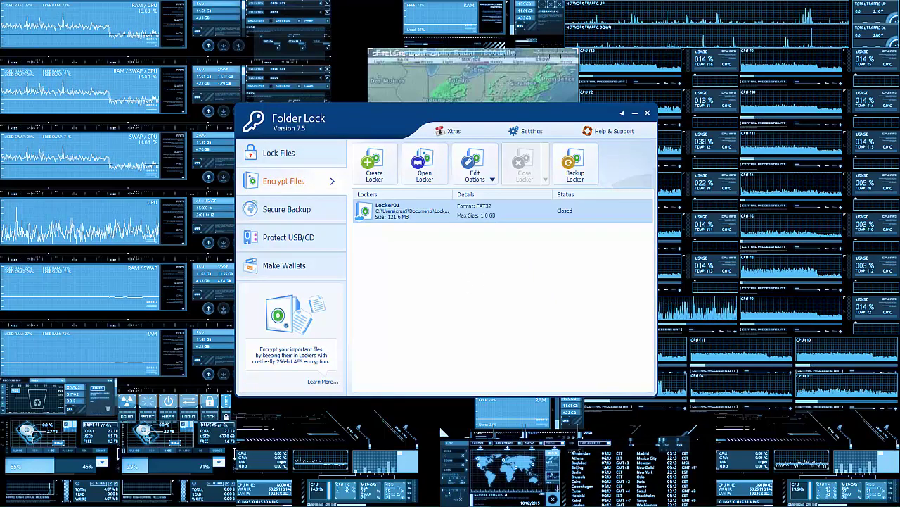
mouse_move(211, 501)
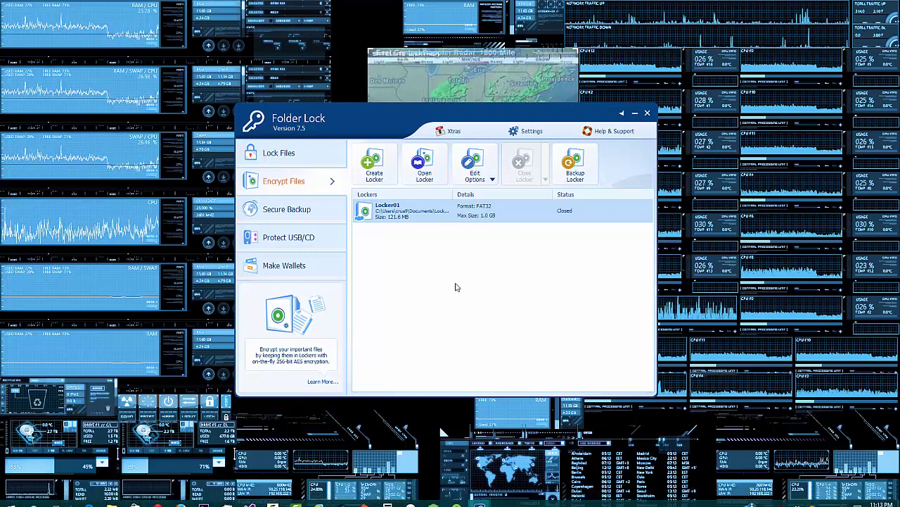
key("super+e")
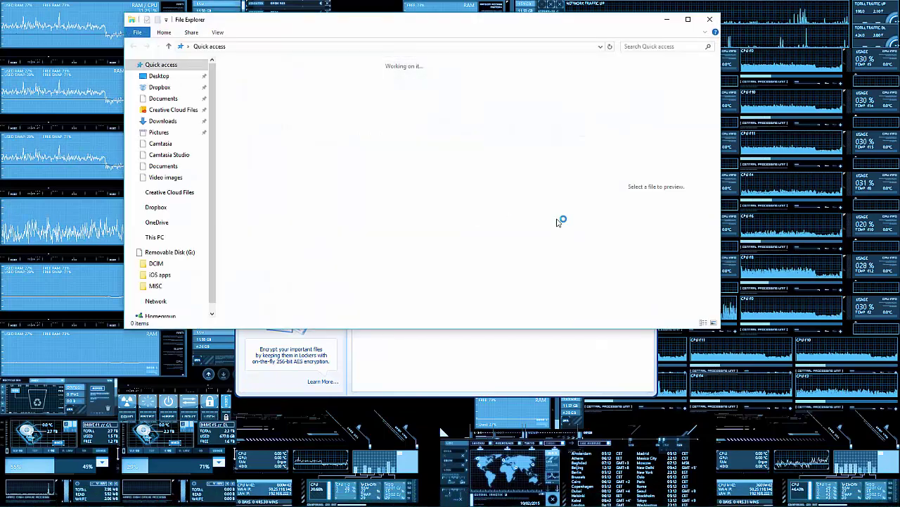
left_click(472, 373)
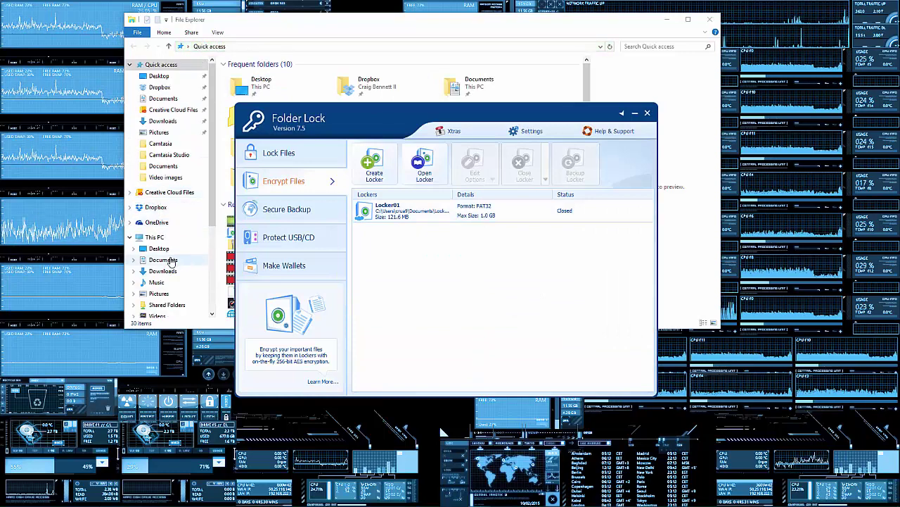
left_click(169, 260)
scroll(429, 203, "down", 3)
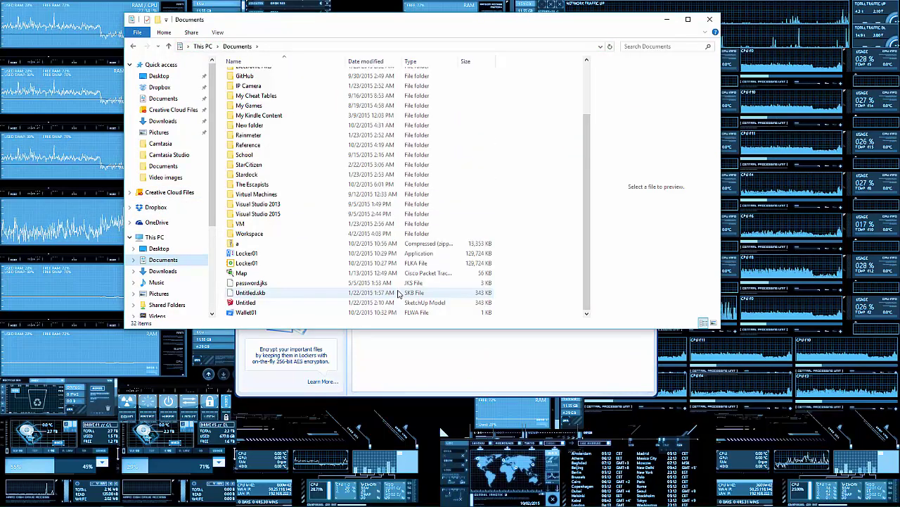
left_click(271, 263)
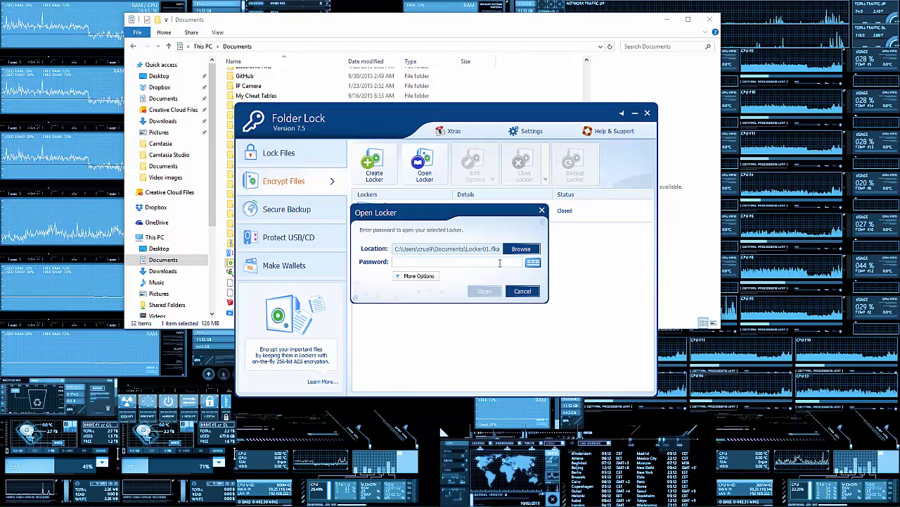
Step: Enter the locker password for Locker01 and open the locker as a drive
type("•")
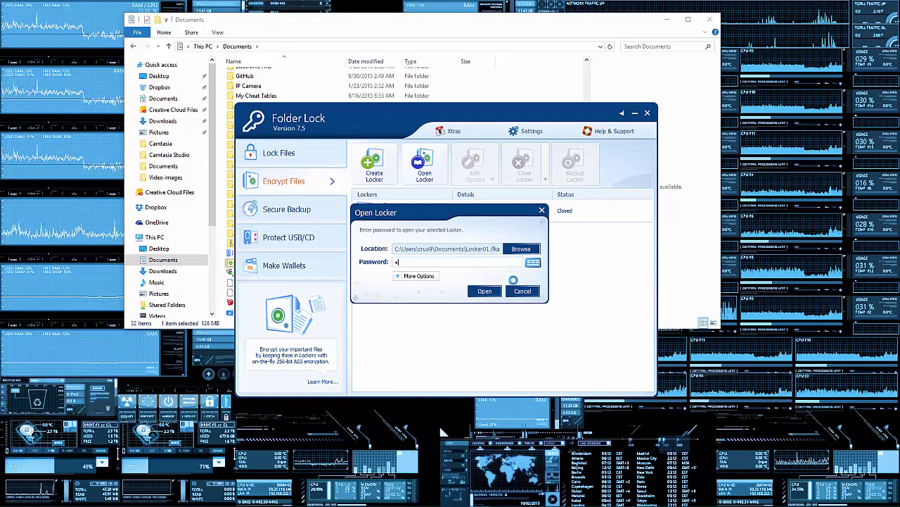
left_click(503, 285)
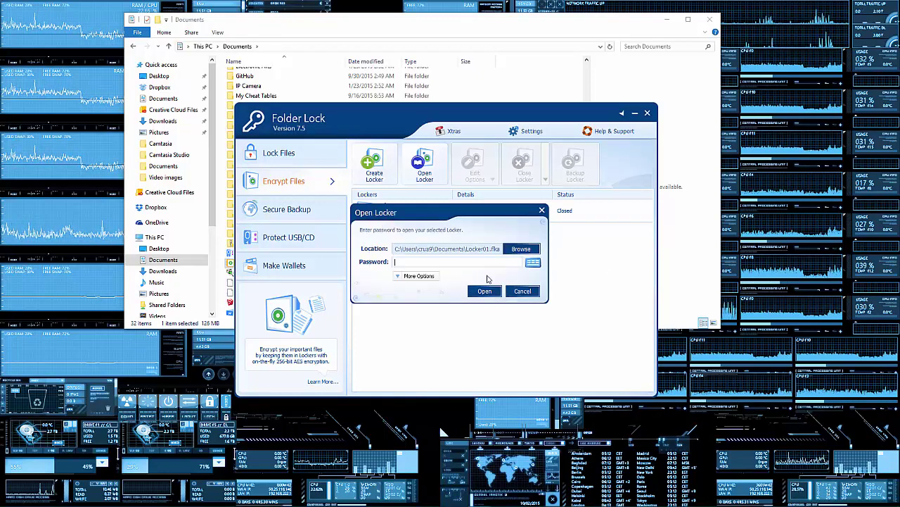
left_click(475, 257)
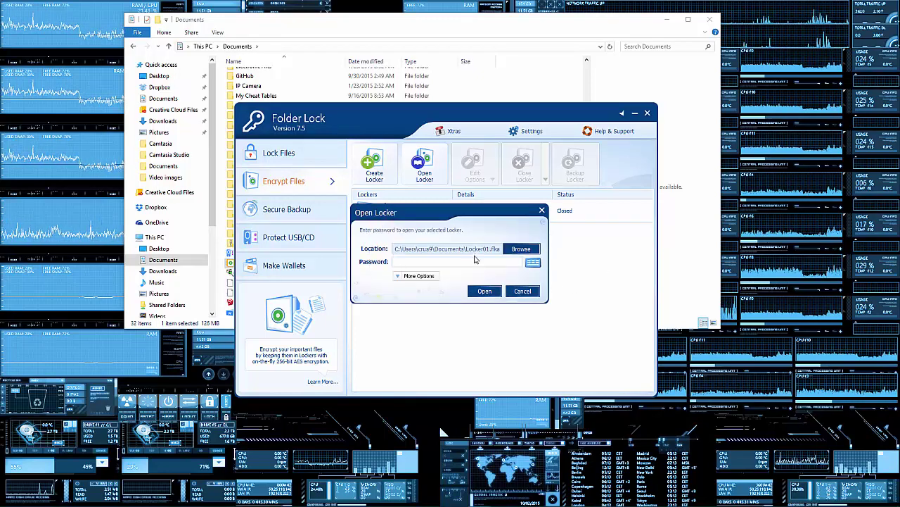
type("***")
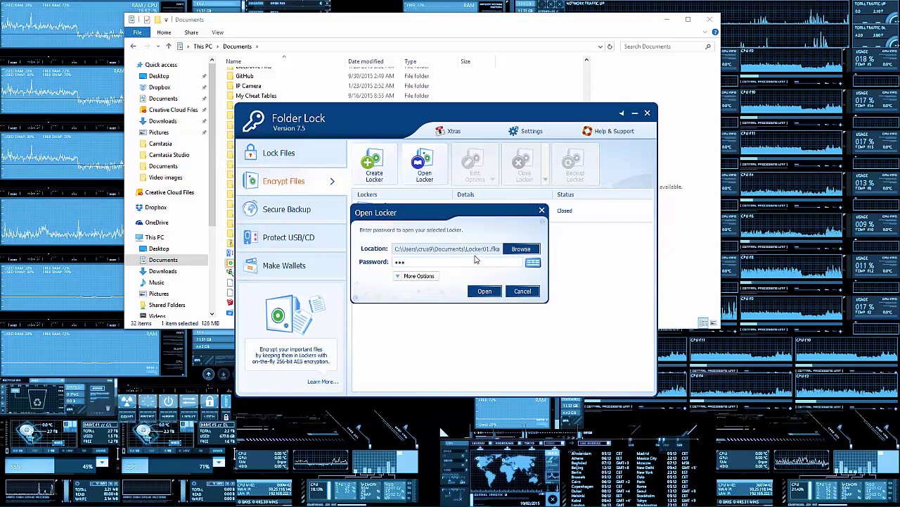
type("**")
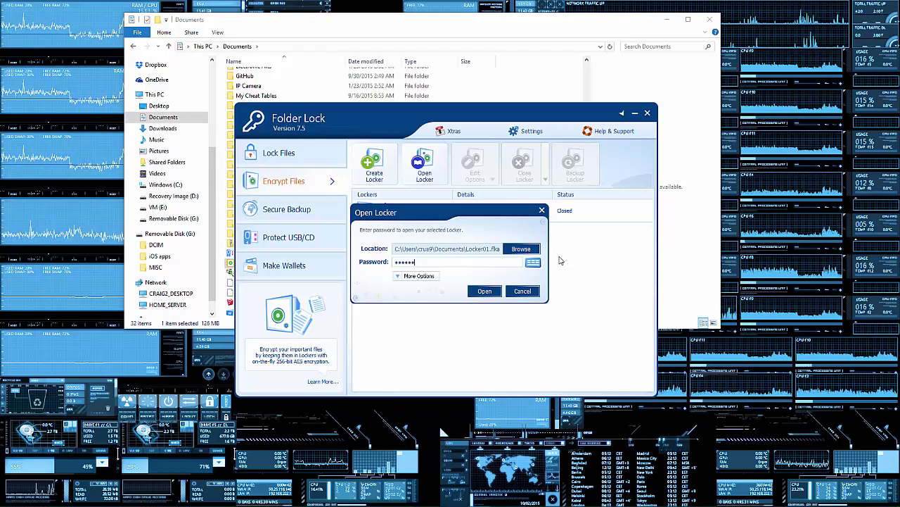
key("Return")
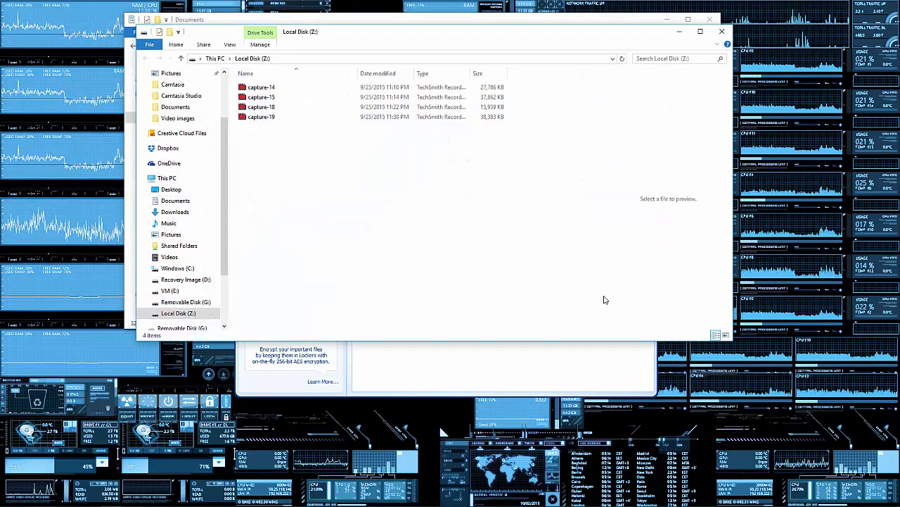
Step: View the name and password pages of the Create Locker wizard with the locker name Locker02, and cancel the wizard
left_click(512, 380)
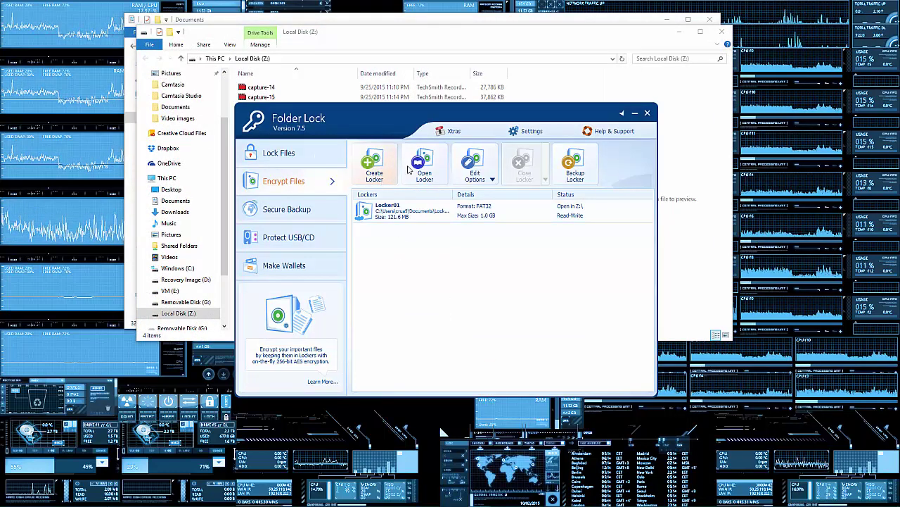
left_click(364, 180)
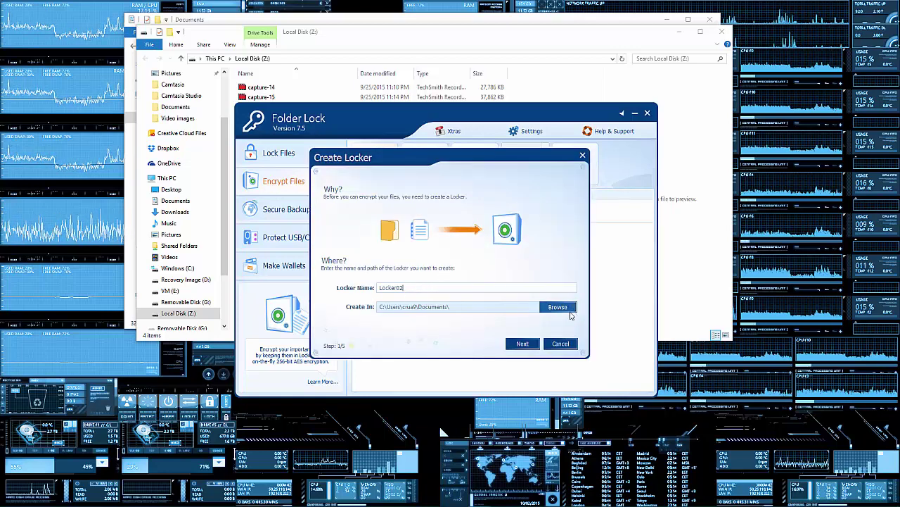
left_click(520, 343)
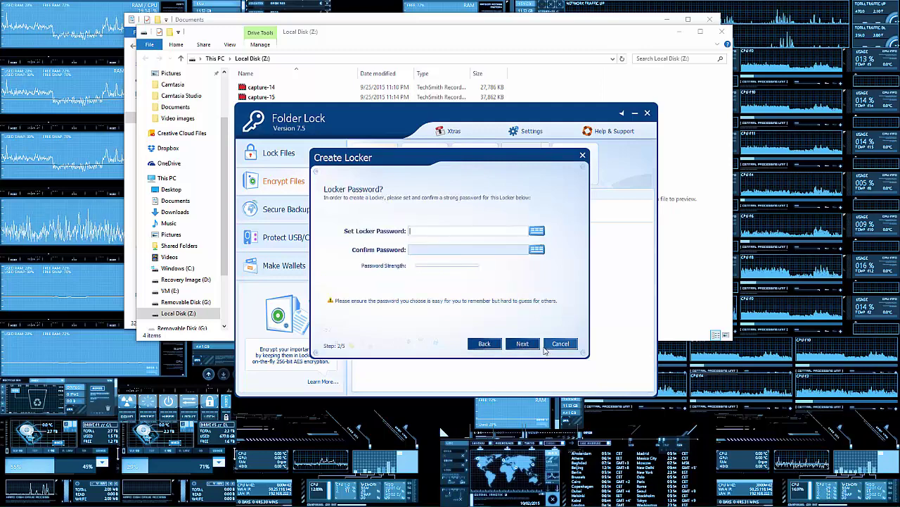
left_click(561, 344)
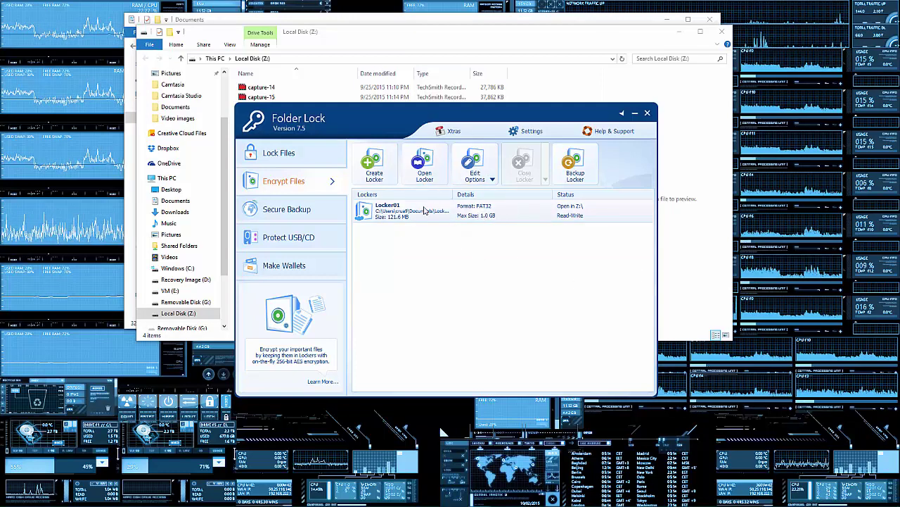
Step: Show the Locker01 entry in Folder Lock and select all capture files on its Z: drive in File Explorer
left_click(395, 66)
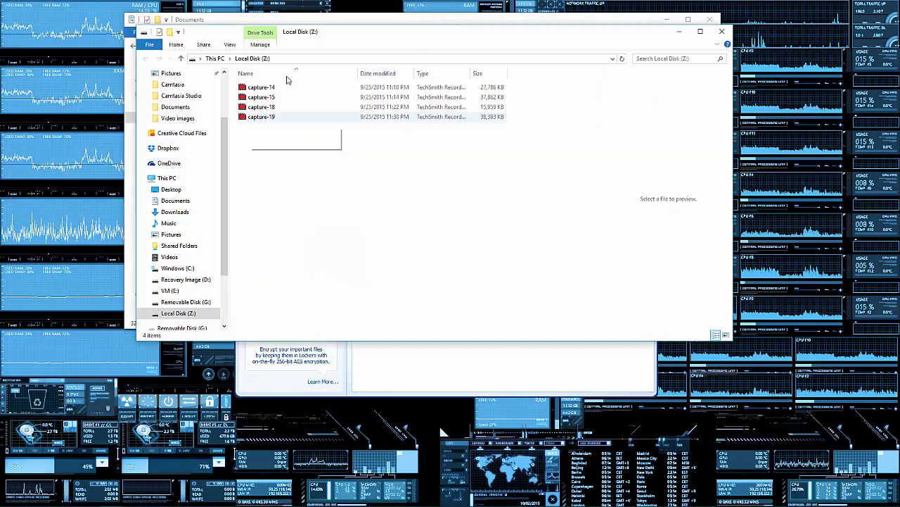
left_click(421, 356)
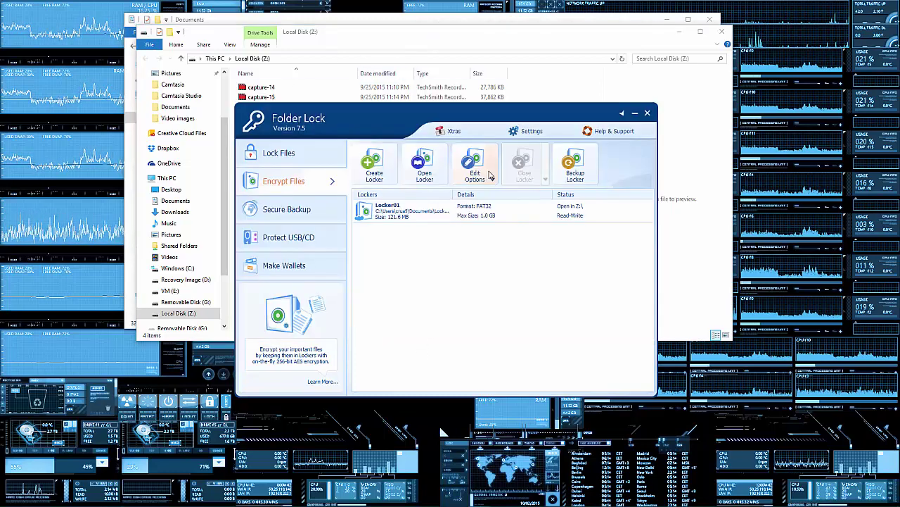
left_click(506, 212)
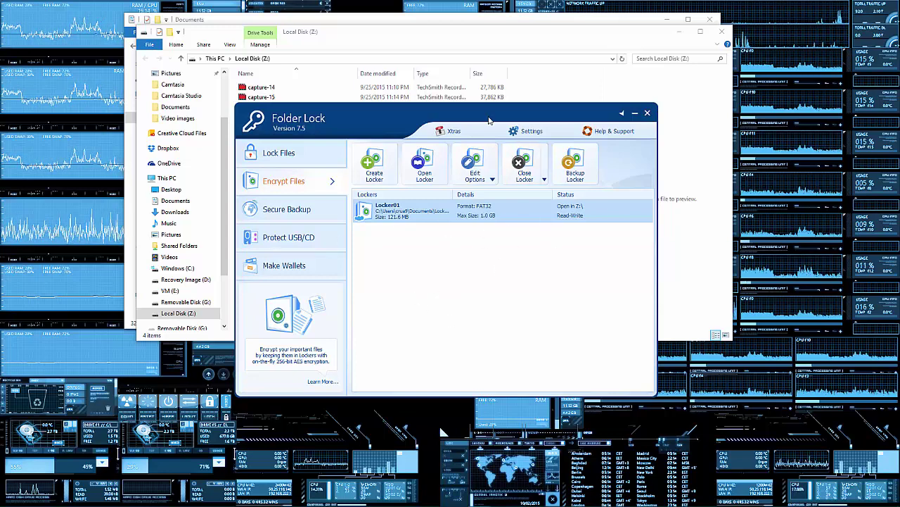
left_click(447, 38)
key("ctrl+a")
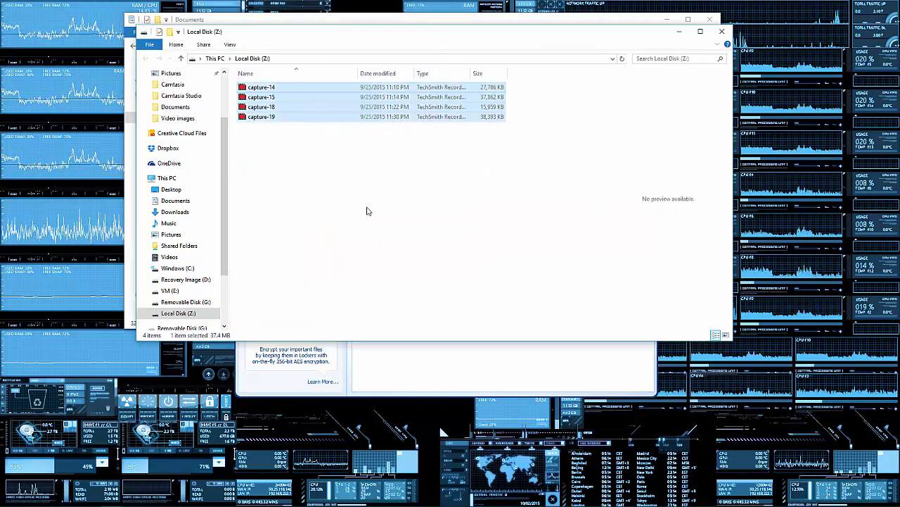
Step: Return to Folder Lock and select Locker01 in the Encrypt Files lockers list
left_click(512, 369)
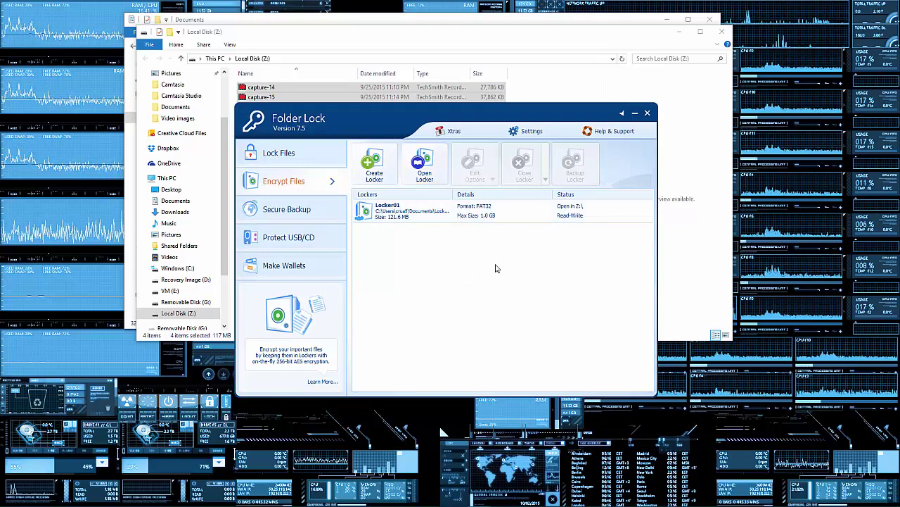
left_click(442, 215)
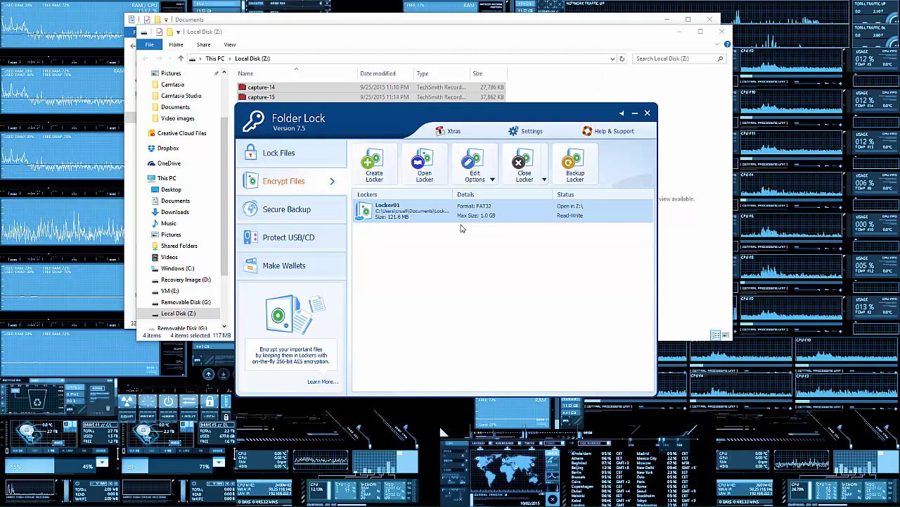
left_click(450, 325)
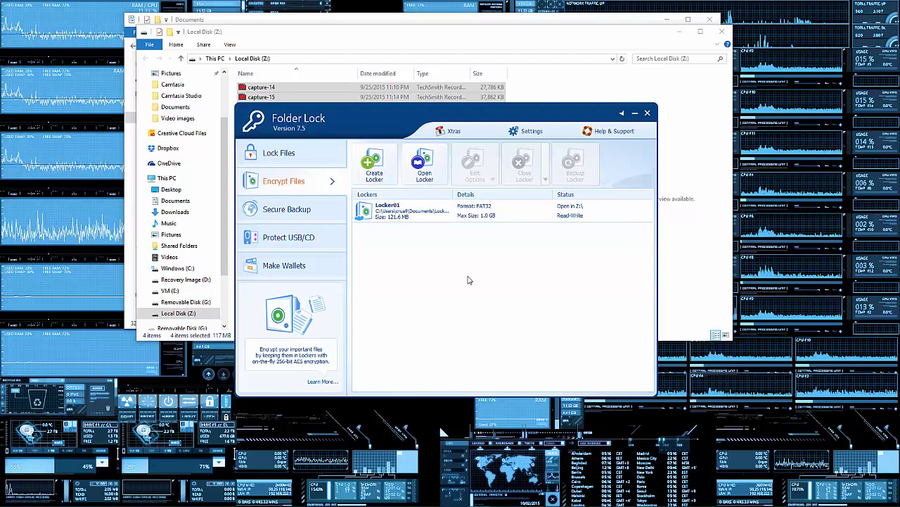
left_click(577, 217)
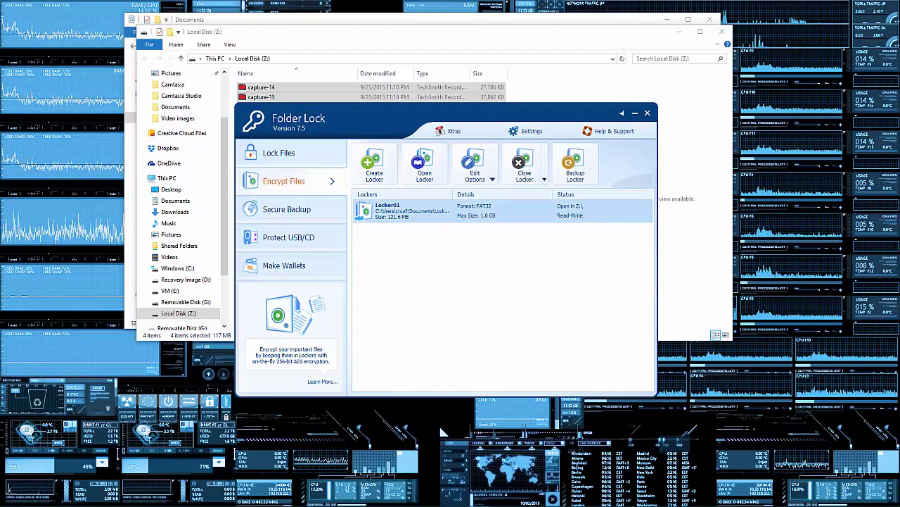
left_click(497, 291)
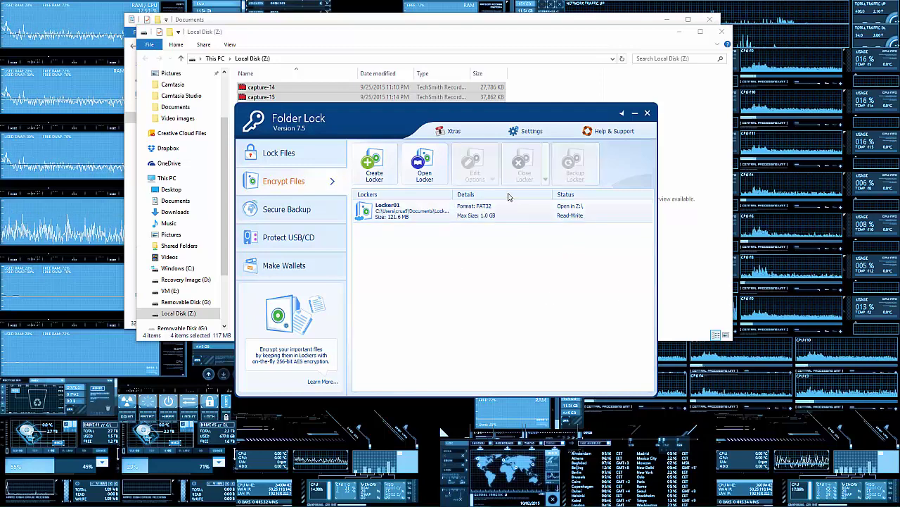
left_click(495, 217)
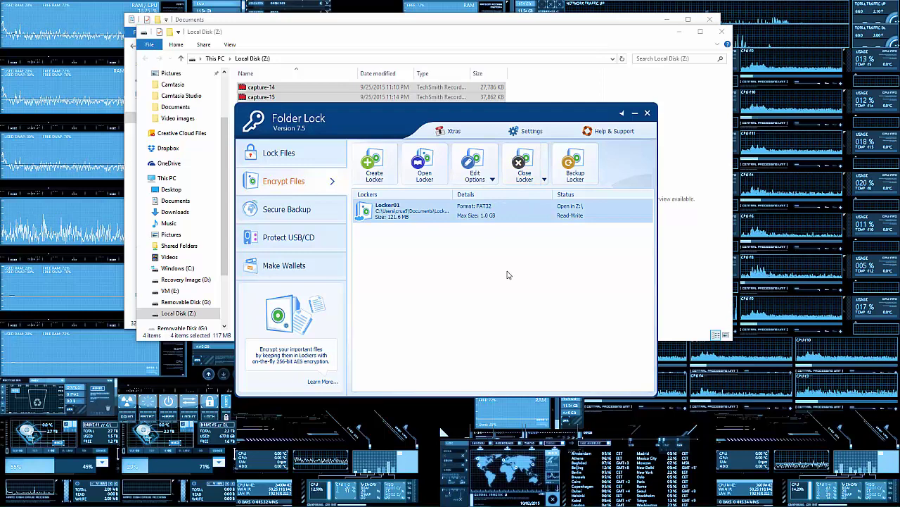
Step: Examine the Secure Backup signup and login page, and compare it with the Encrypt Files lockers list
left_click(285, 211)
left_click(281, 184)
left_click(288, 215)
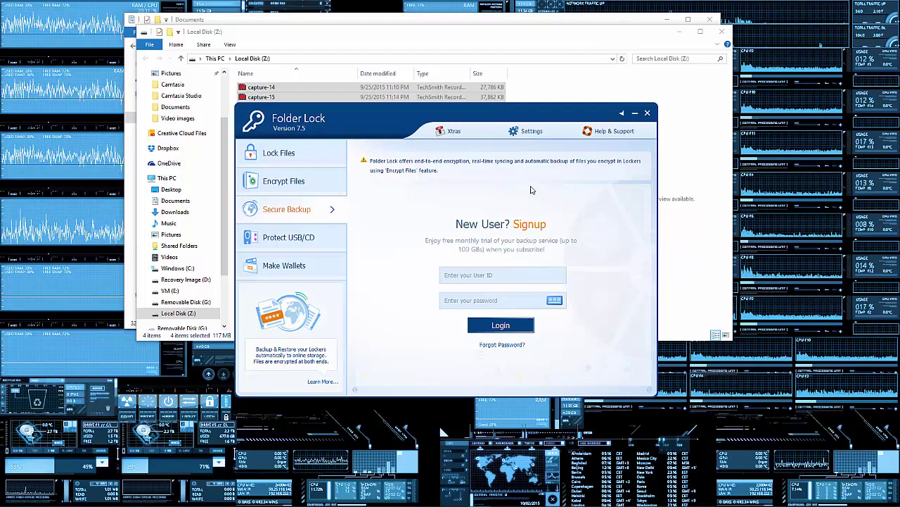
left_click(296, 180)
left_click(295, 208)
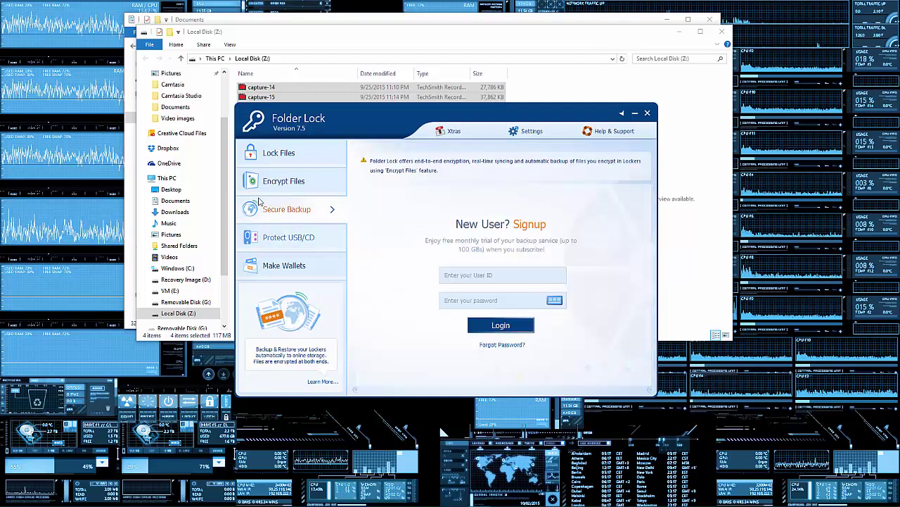
left_click(271, 183)
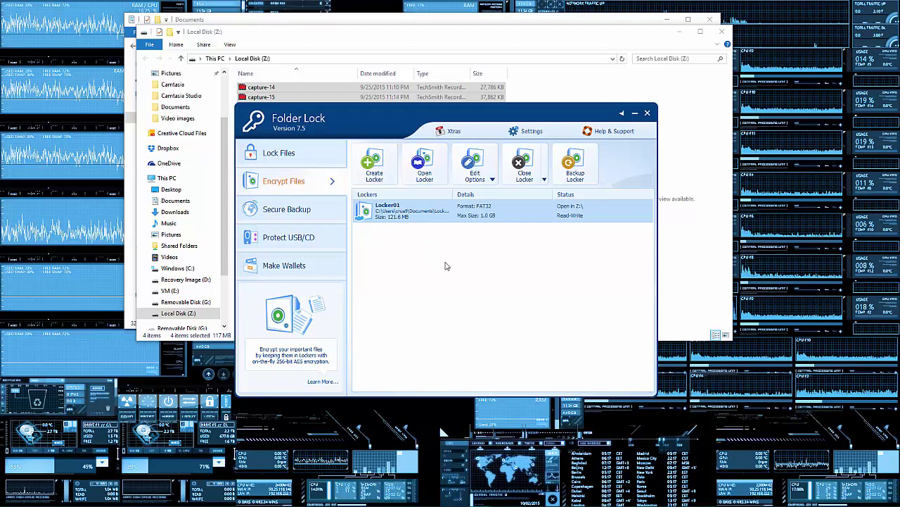
left_click(282, 210)
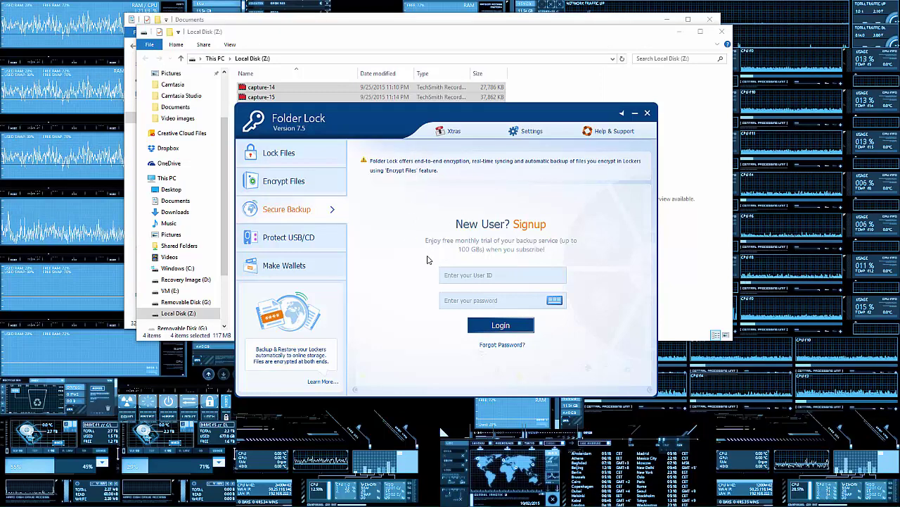
left_click(303, 183)
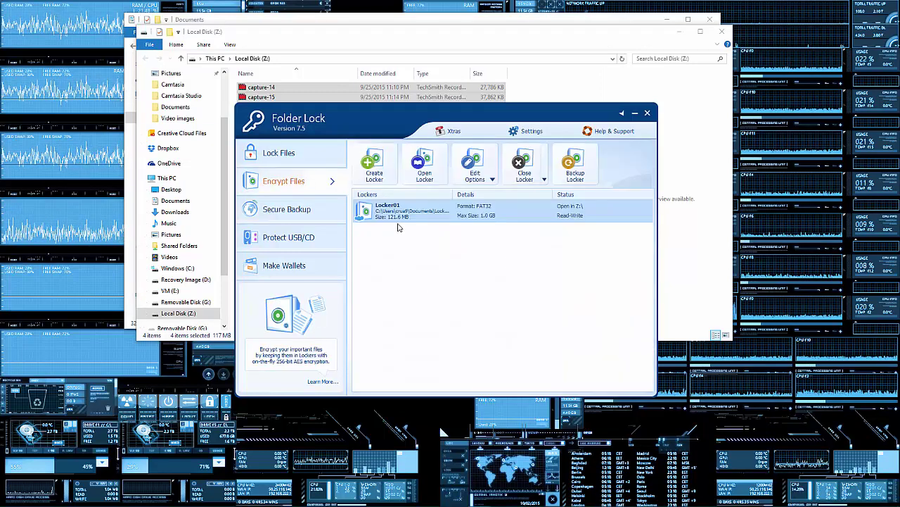
left_click(290, 208)
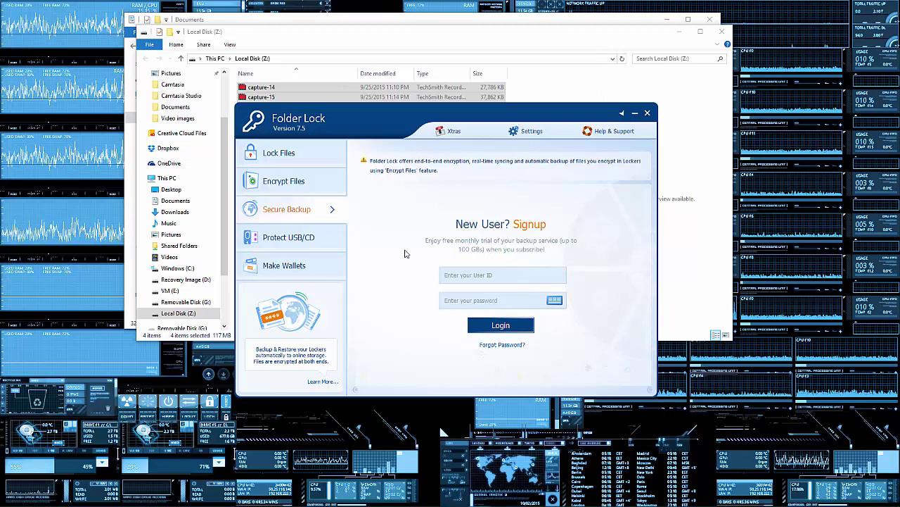
left_click(316, 189)
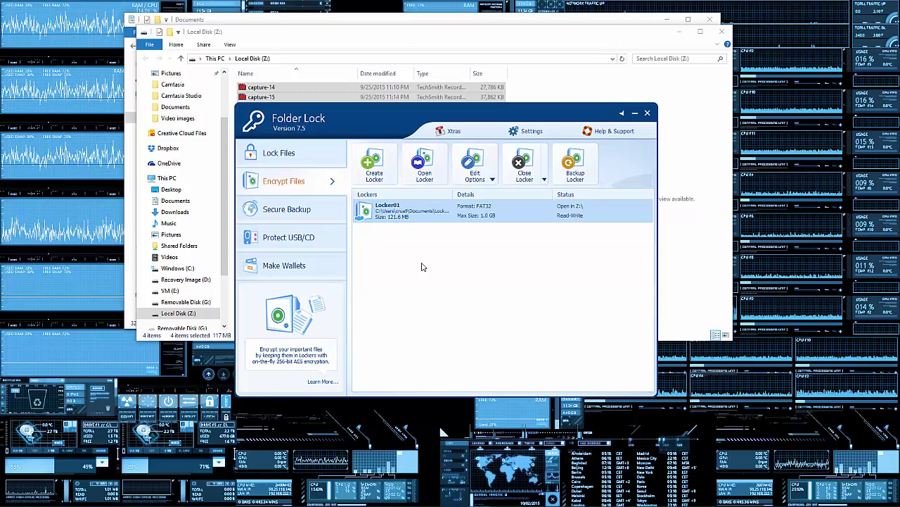
left_click(286, 209)
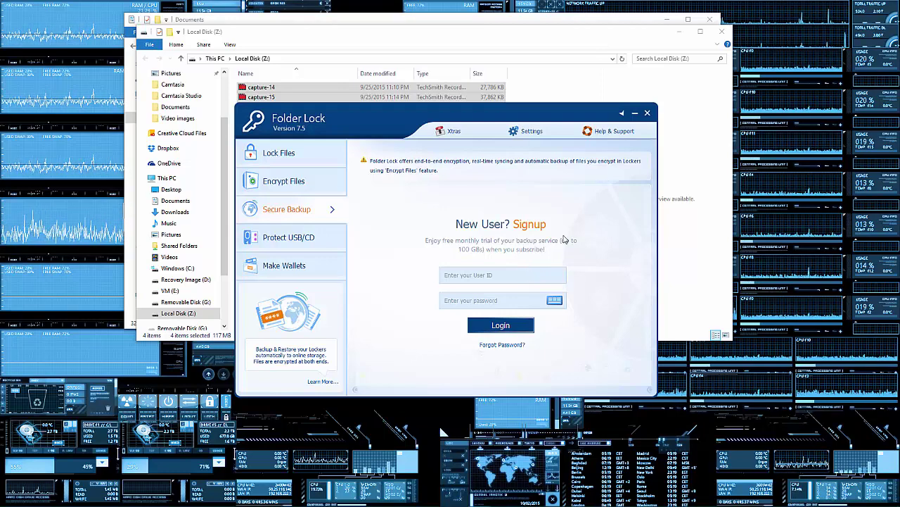
Step: View the USB drive, CD/DVD and email attachment options in Protect USB/CD alongside the encrypted lockers
left_click(292, 237)
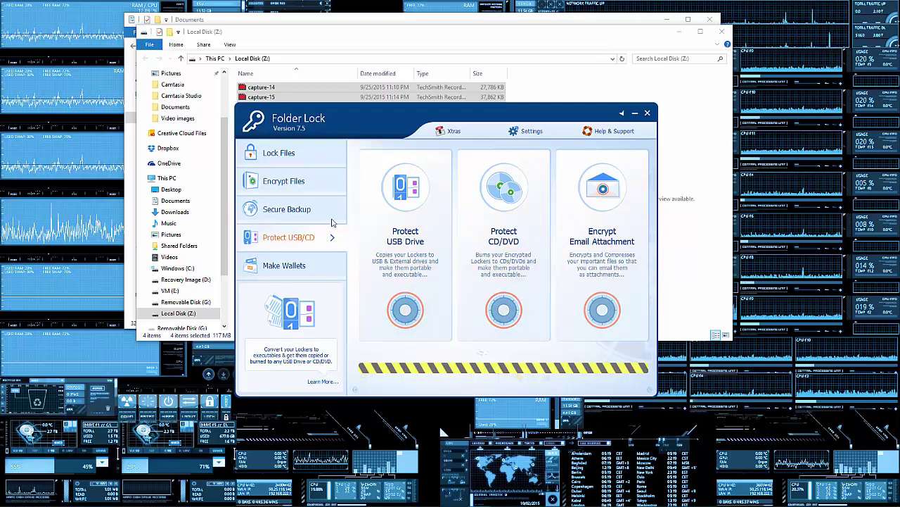
left_click(274, 183)
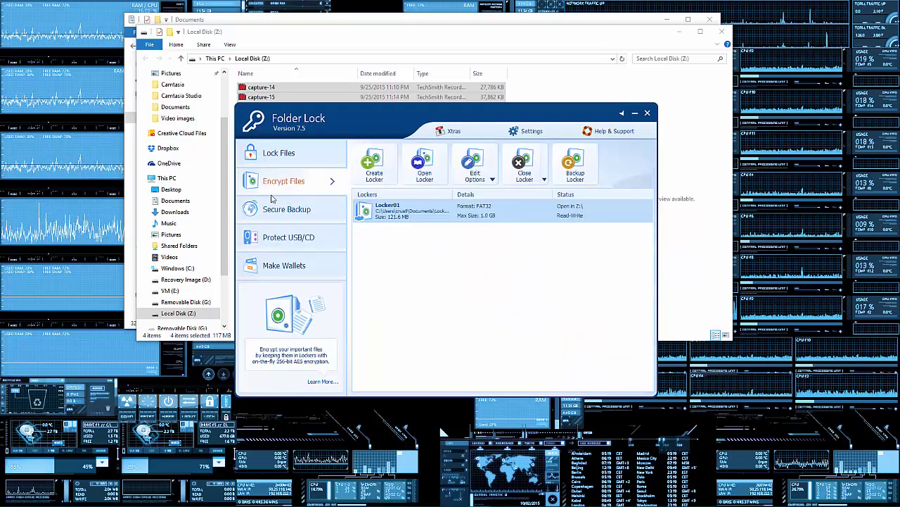
left_click(276, 239)
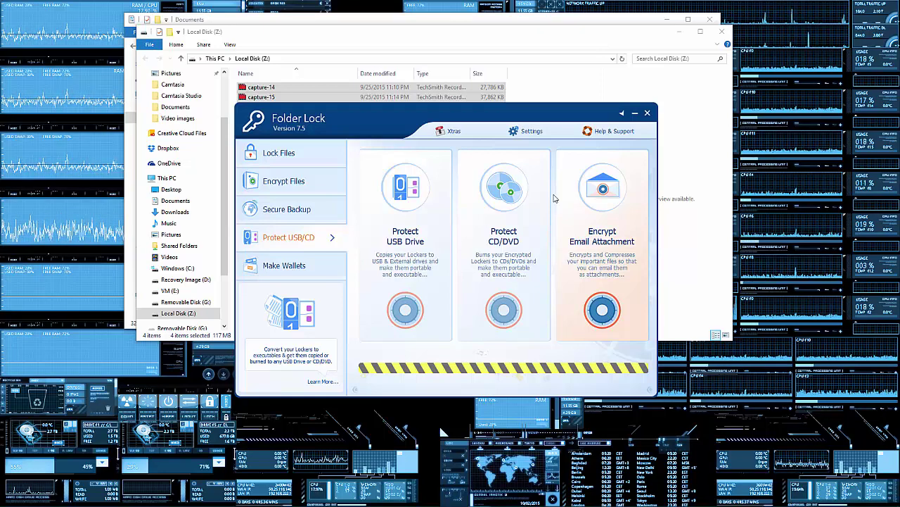
Step: Switch to the Documents folder in File Explorer, open the a.zip archive in 7-Zip, and examine the file it contains
left_click(538, 47)
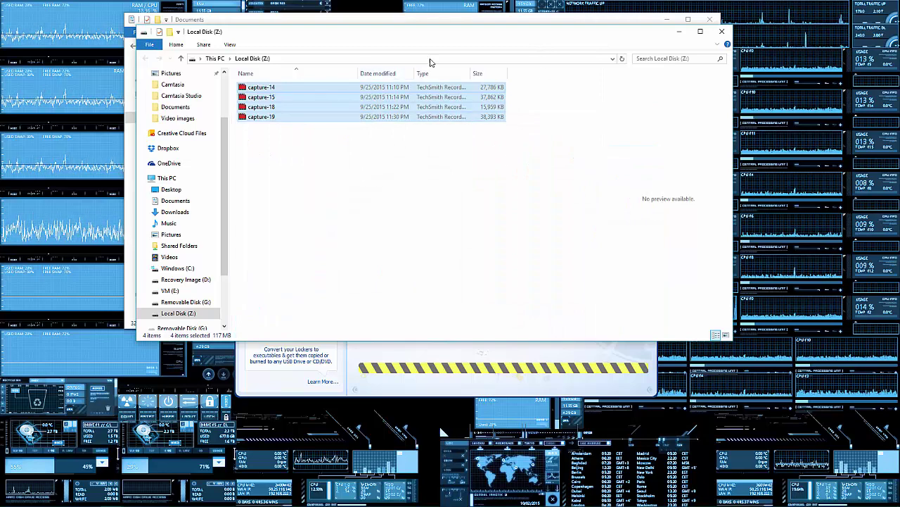
left_click(518, 21)
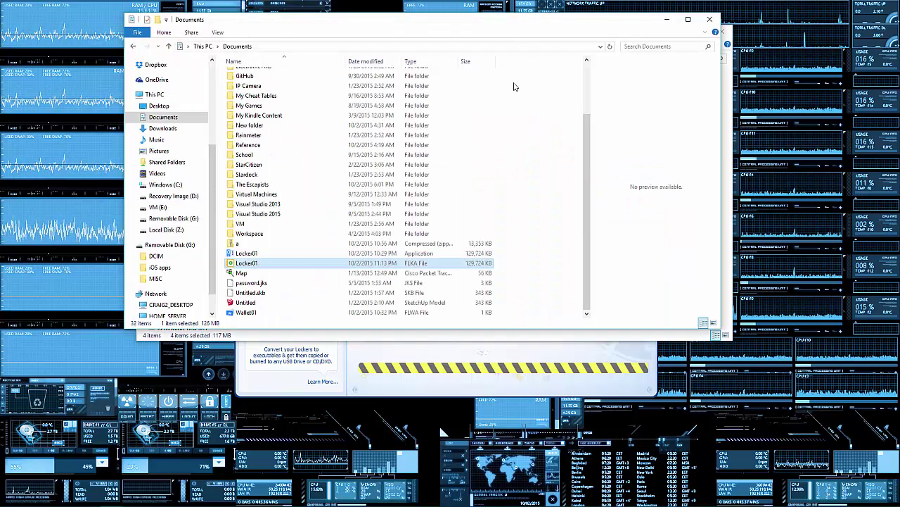
left_click(434, 389)
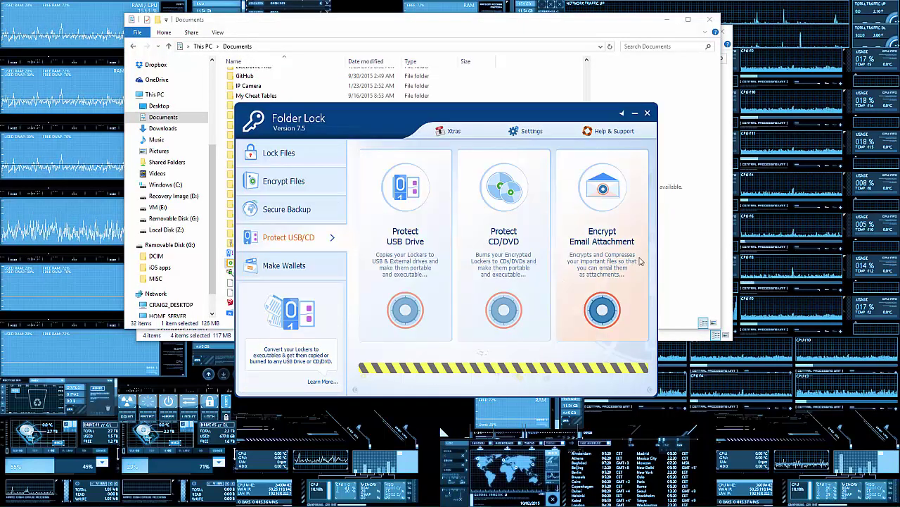
left_click(442, 23)
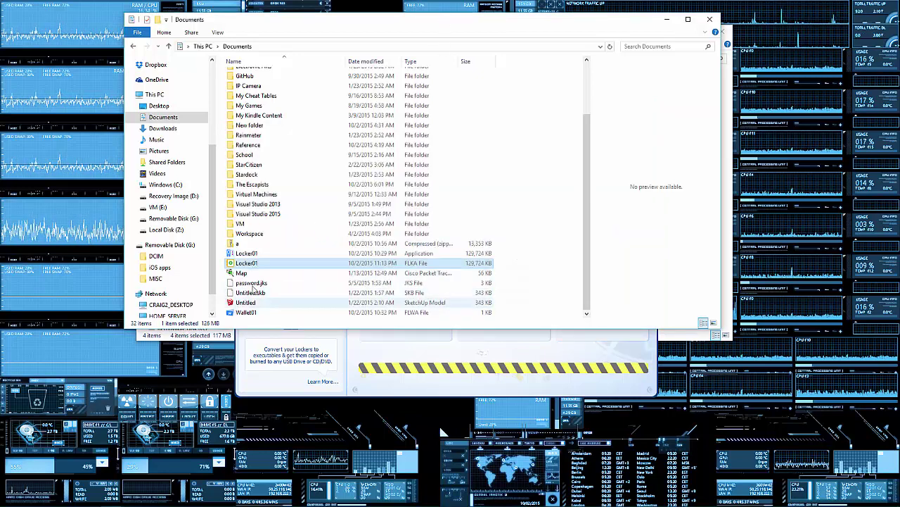
left_click(273, 243)
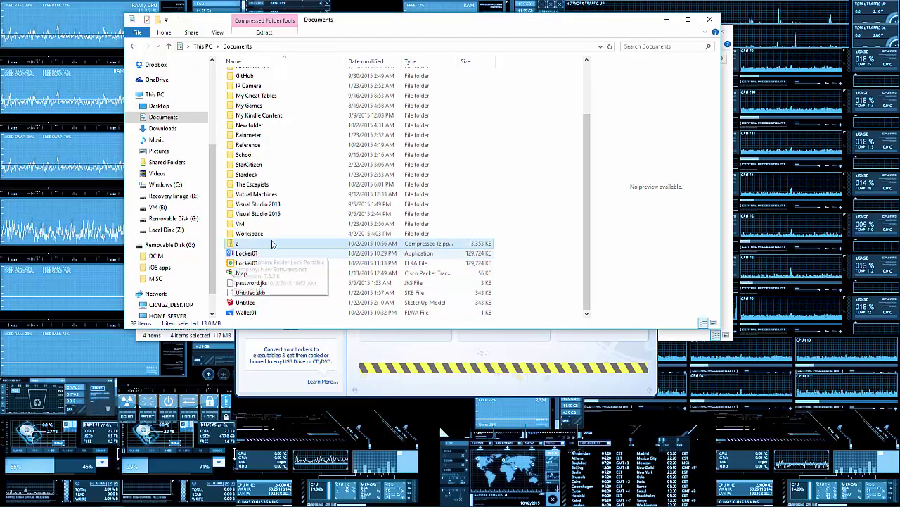
double_click(272, 243)
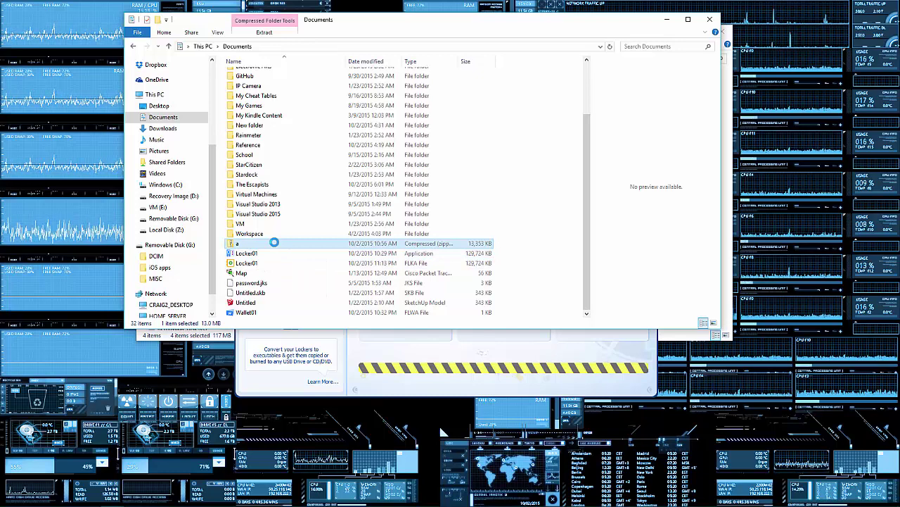
right_click(273, 243)
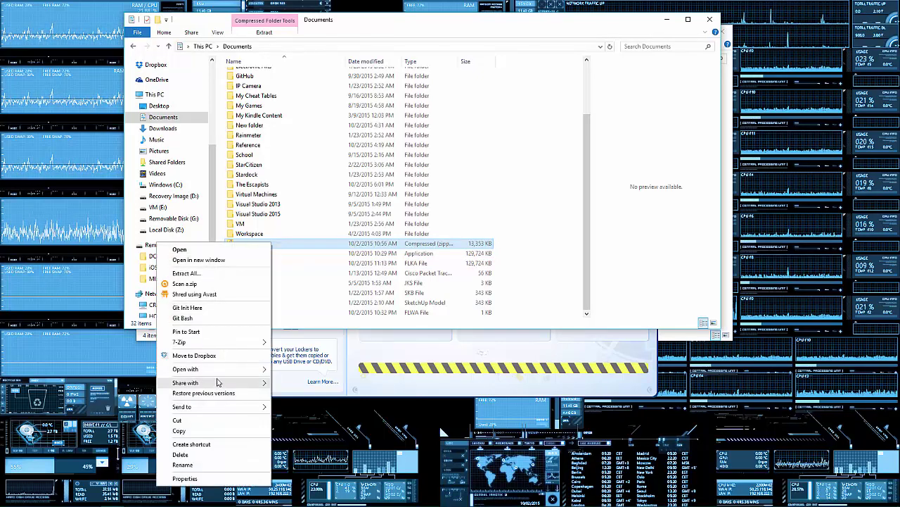
mouse_move(212, 344)
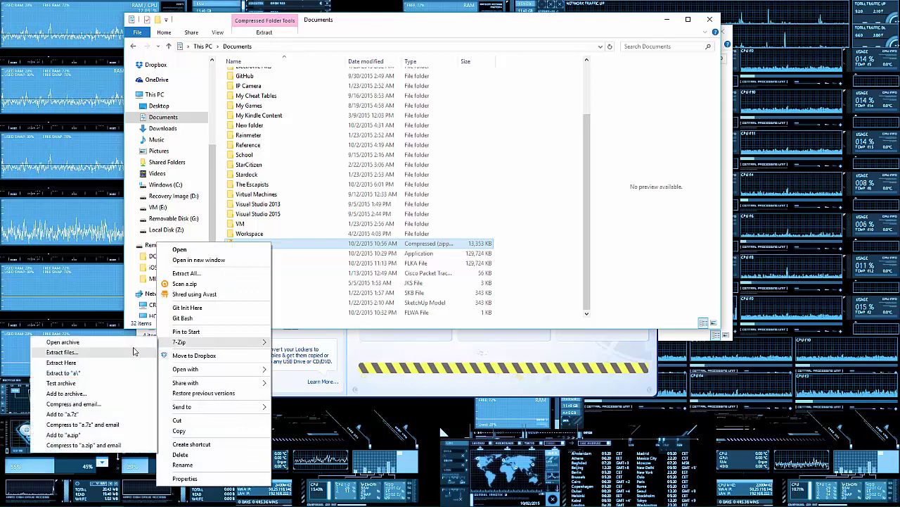
left_click(132, 344)
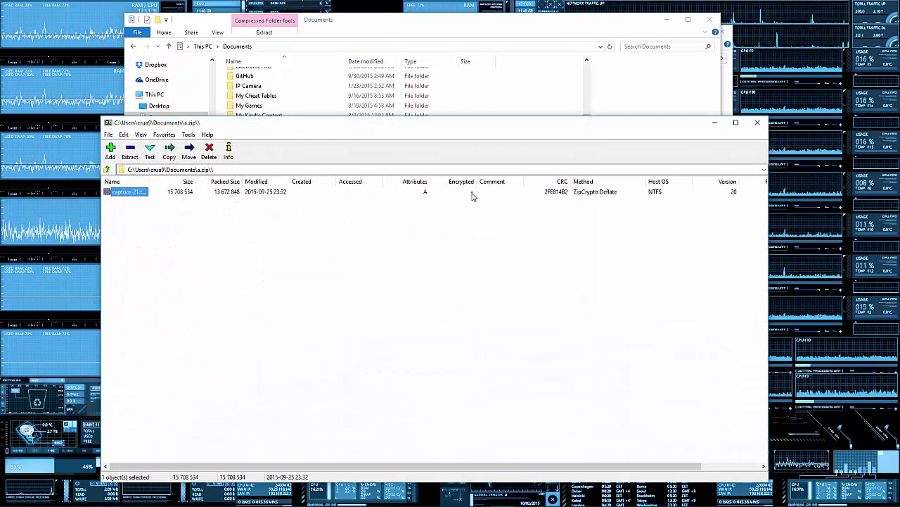
left_click(492, 199)
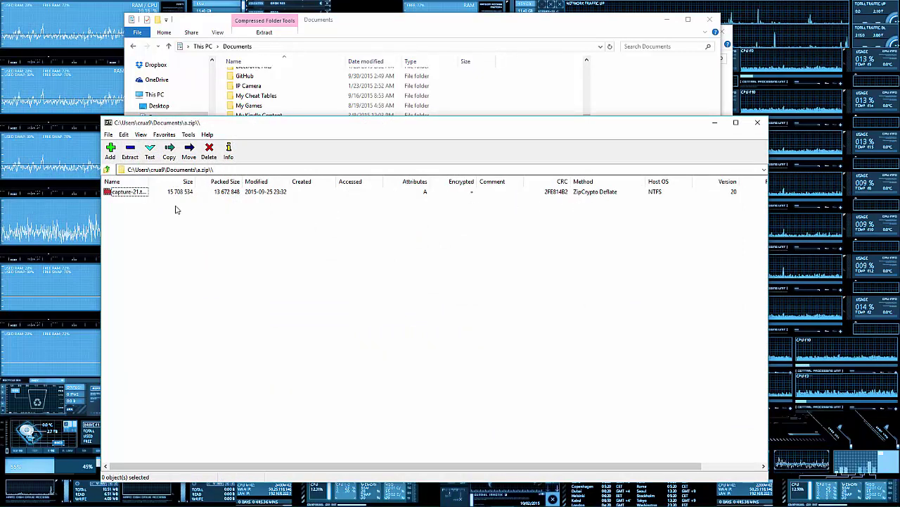
Step: Try to open capture-21.trec from the a.zip archive by entering an archive password, and close the archive
double_click(127, 191)
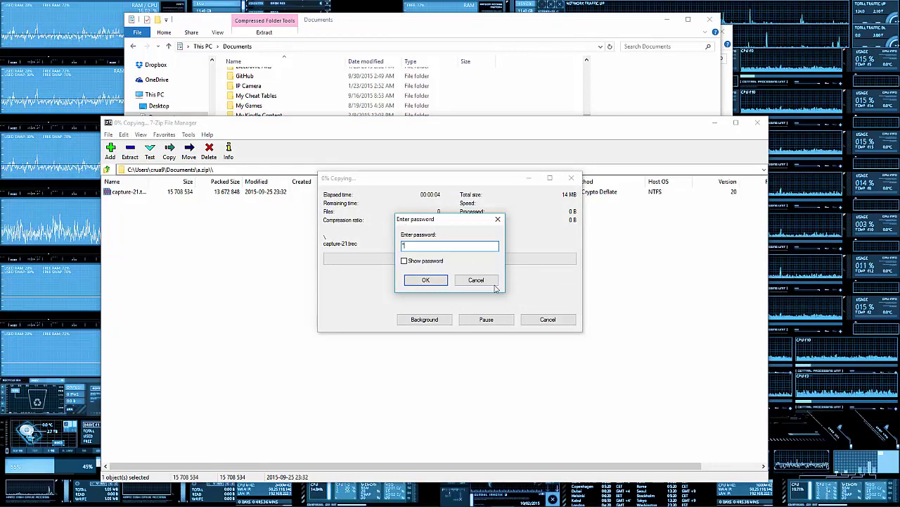
left_click(424, 281)
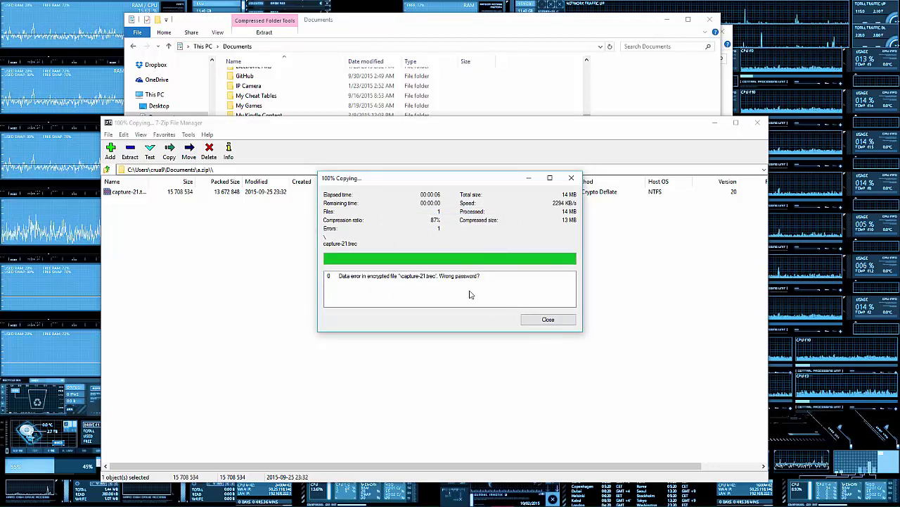
left_click(560, 318)
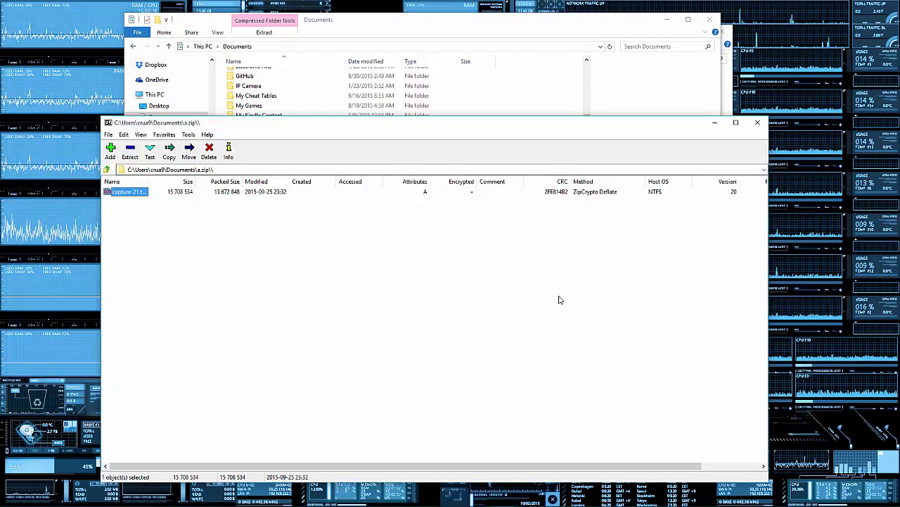
left_click(756, 124)
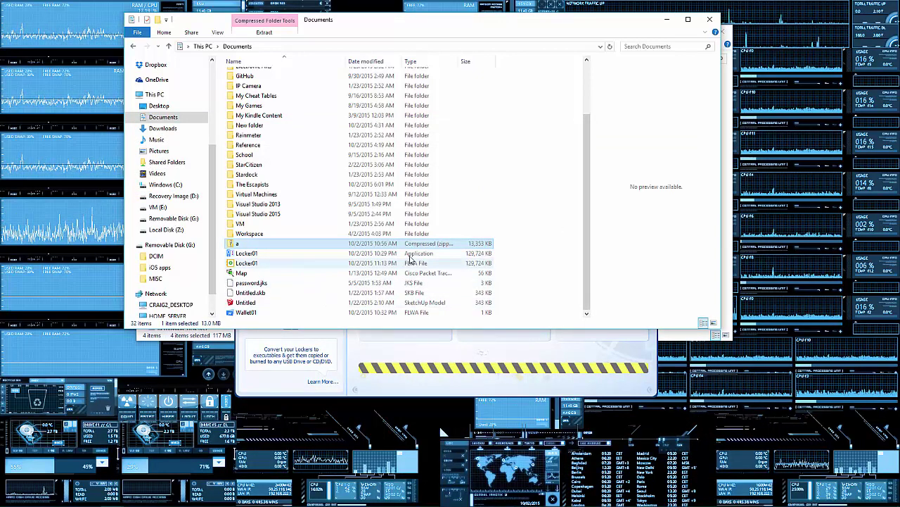
Step: Switch to Folder Lock, view the Protect USB Drive wizard, and check the Encrypt Files lockers list before returning to Protect USB/CD
left_click(413, 356)
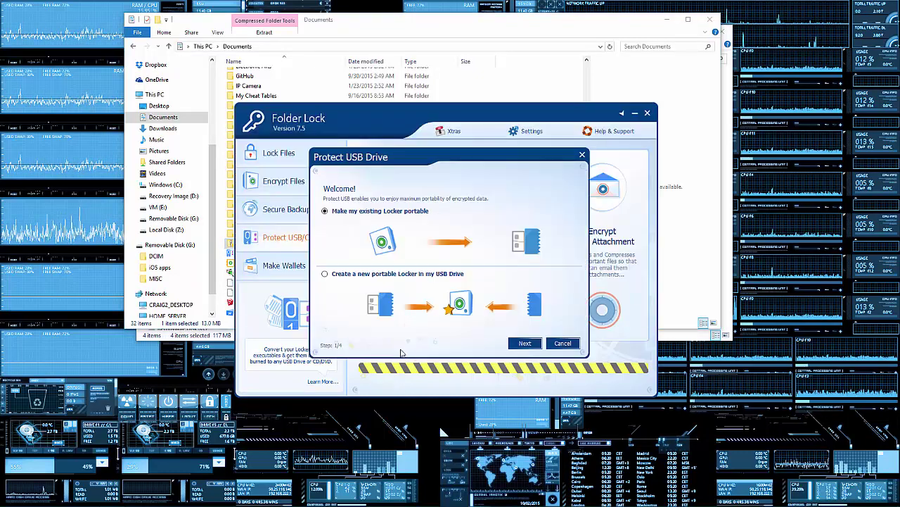
left_click(563, 342)
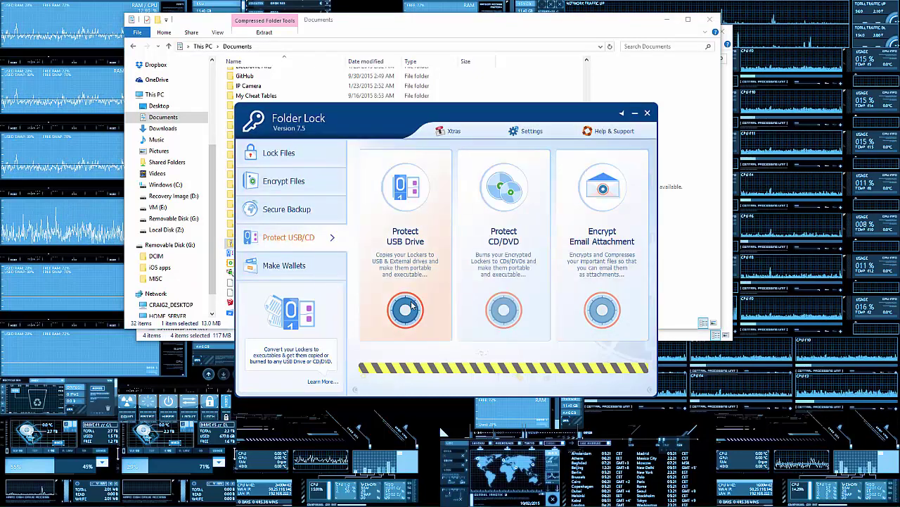
left_click(295, 182)
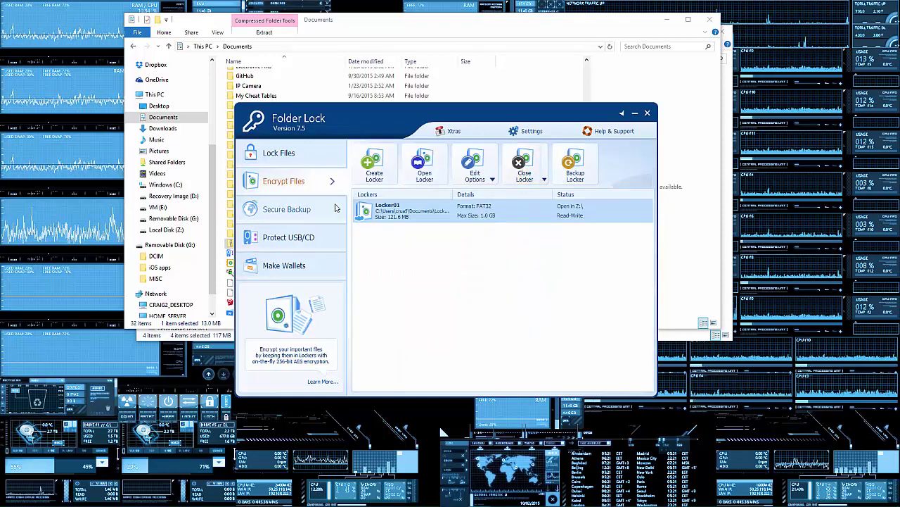
left_click(287, 239)
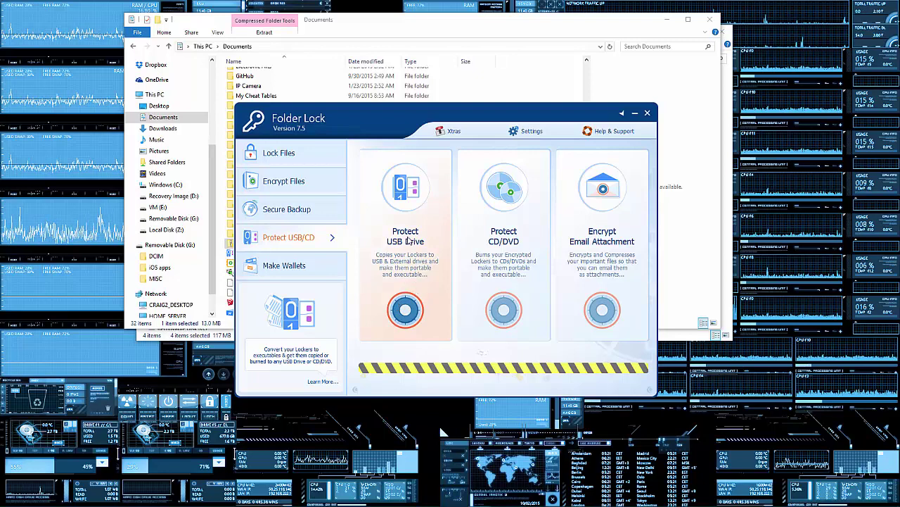
Step: Try to continue the Protect USB Drive wizard for an existing locker without choosing a locker or destination, and cancel it
left_click(406, 310)
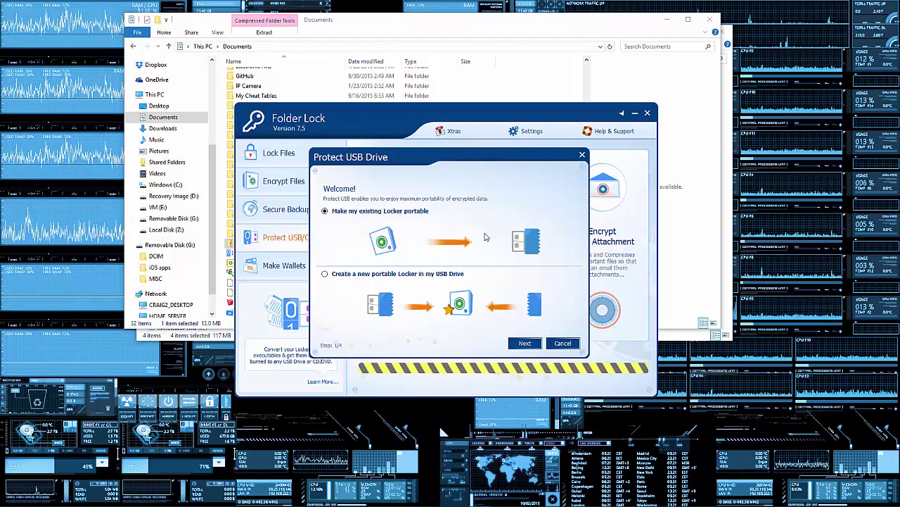
left_click(527, 343)
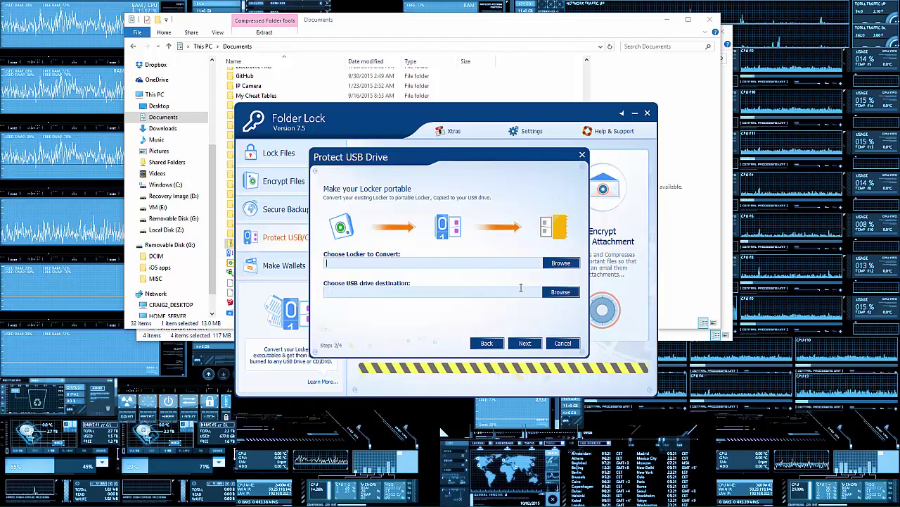
left_click(525, 343)
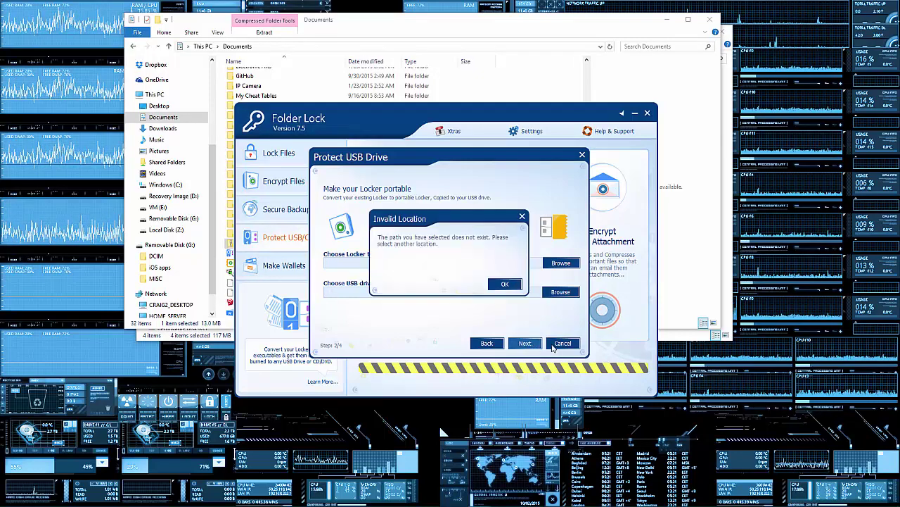
left_click(519, 287)
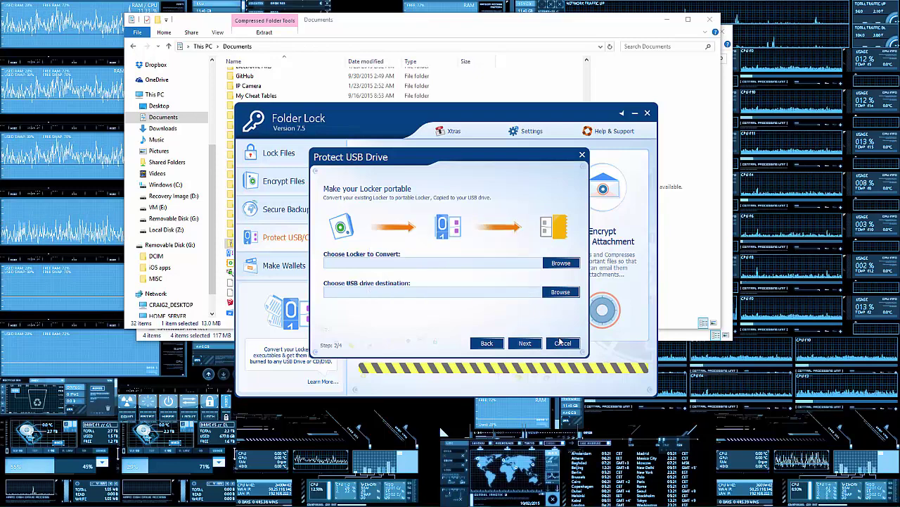
left_click(563, 342)
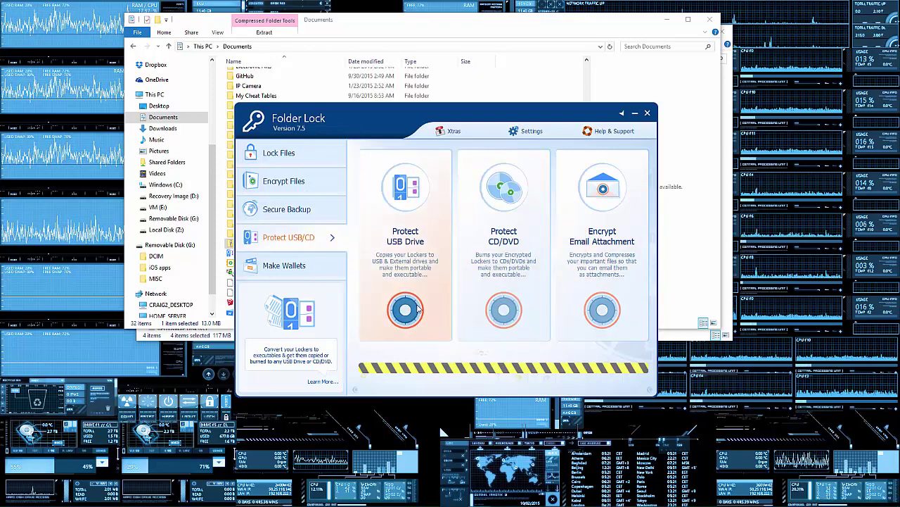
Step: Select the Locker01 application in the Documents folder, and view Folder Lock's Protect CD/DVD wizard for burning an existing locker
left_click(416, 28)
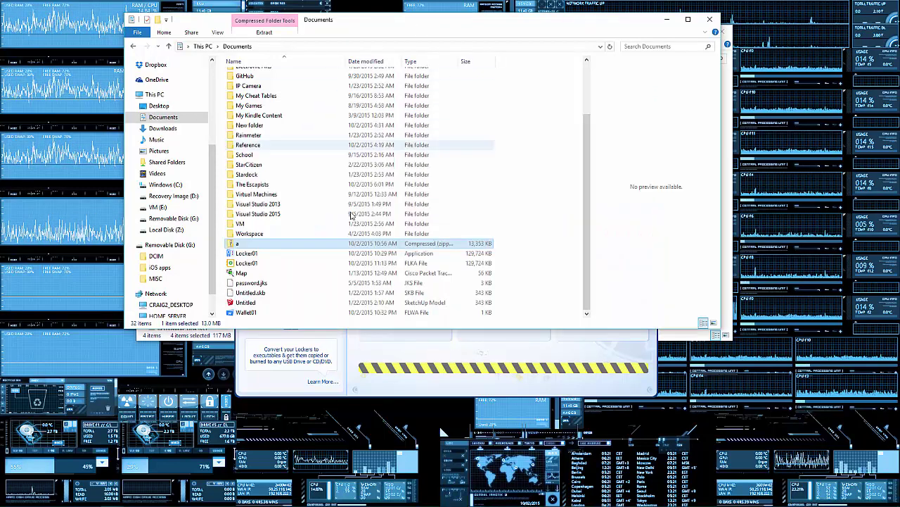
left_click(250, 255)
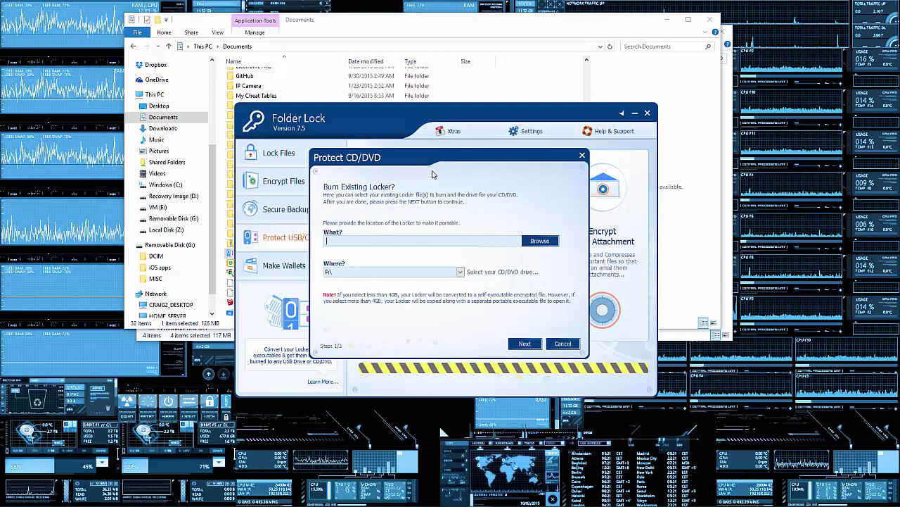
left_click(561, 344)
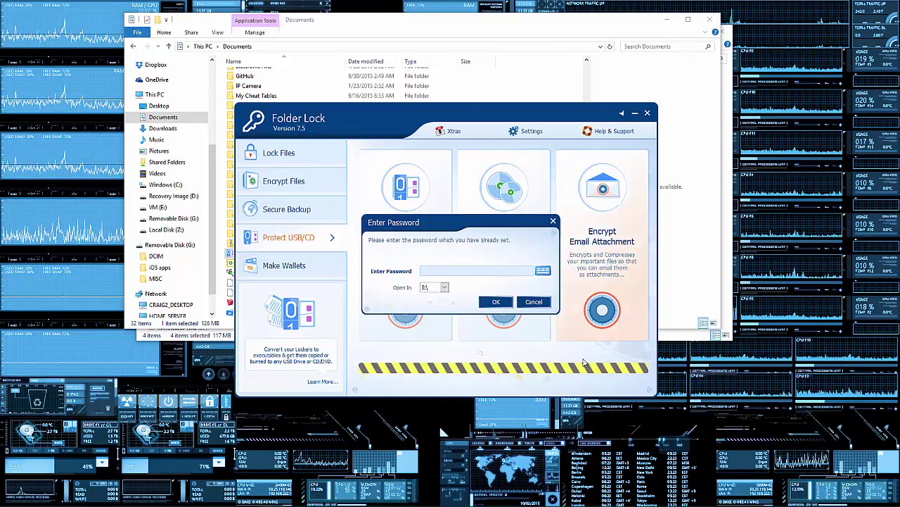
Step: Examine Locker01's password prompt without entering a password, cancel it, and review the portable locker options in Protect USB Drive
left_click(452, 271)
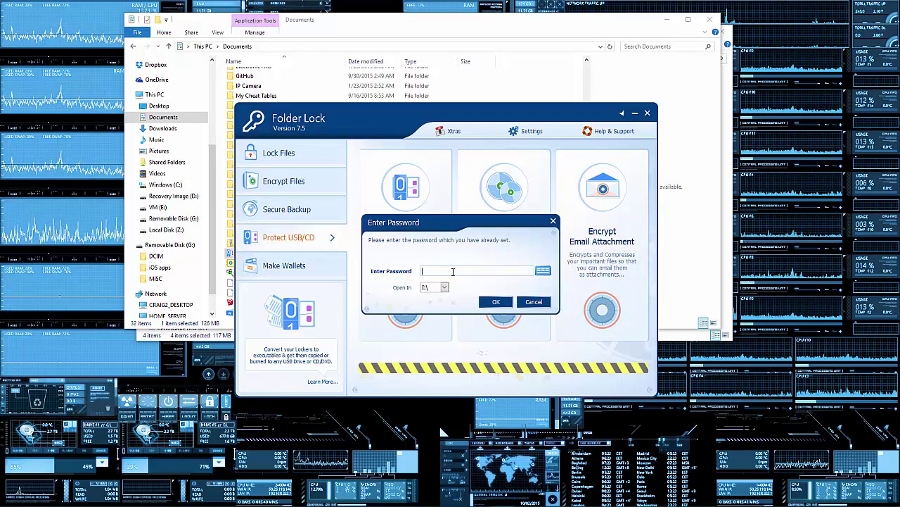
left_click(462, 37)
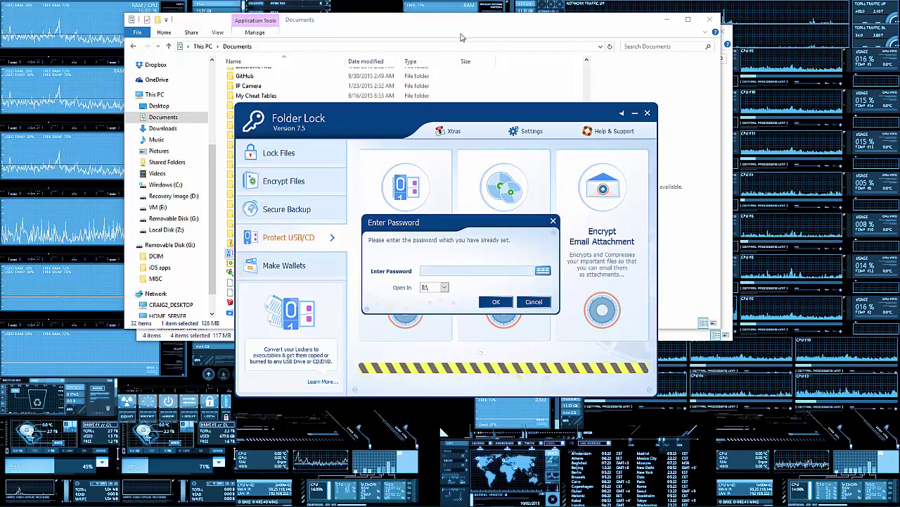
left_click(506, 498)
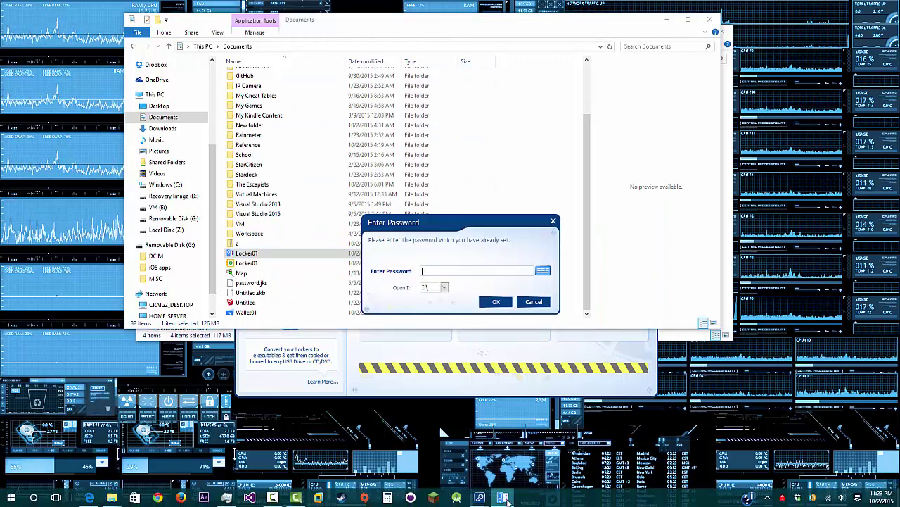
left_click(539, 302)
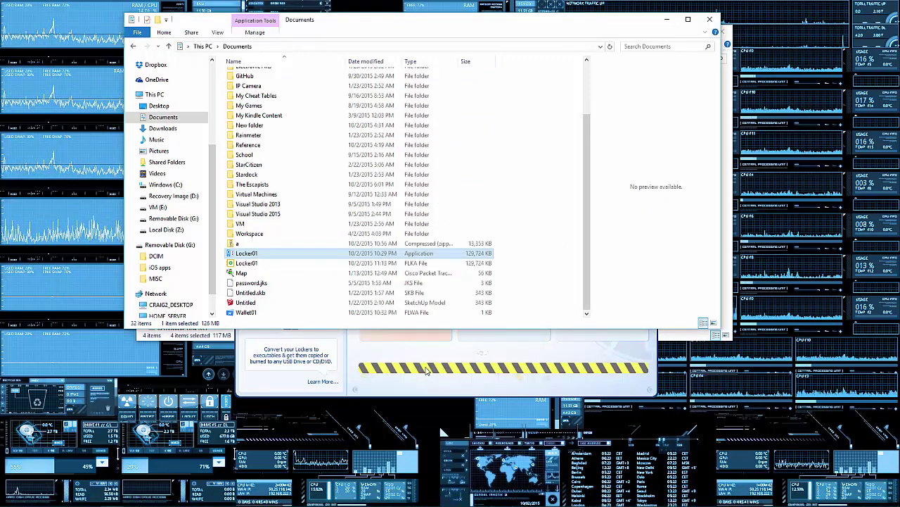
left_click(281, 346)
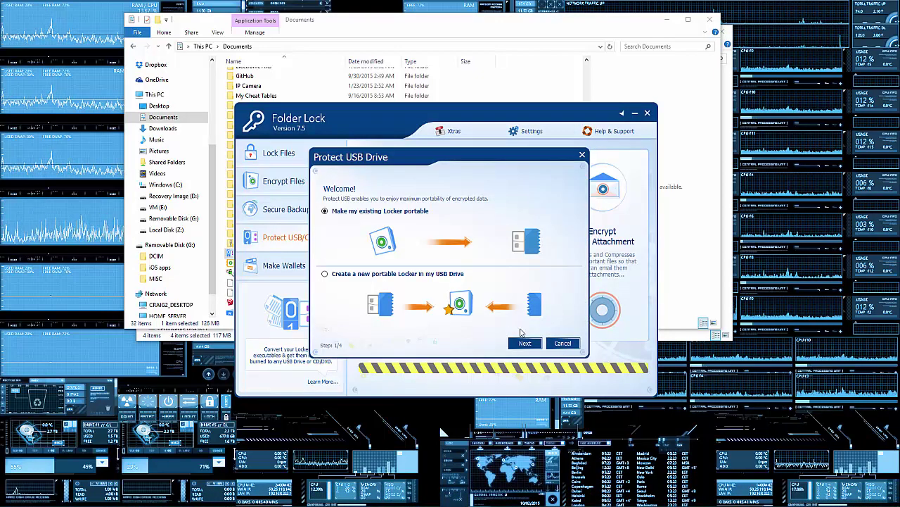
left_click(563, 343)
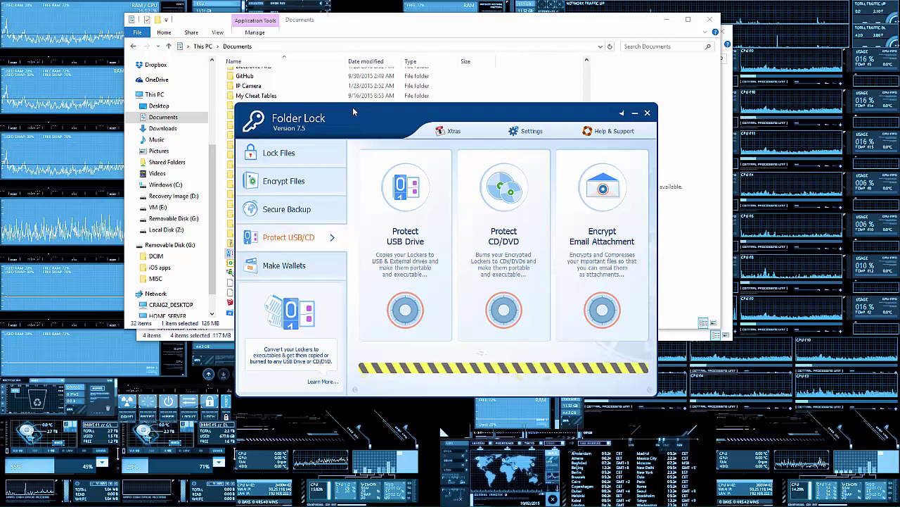
Step: Open Make Wallets, start deleting Wallet01, and decline the deletion
left_click(281, 273)
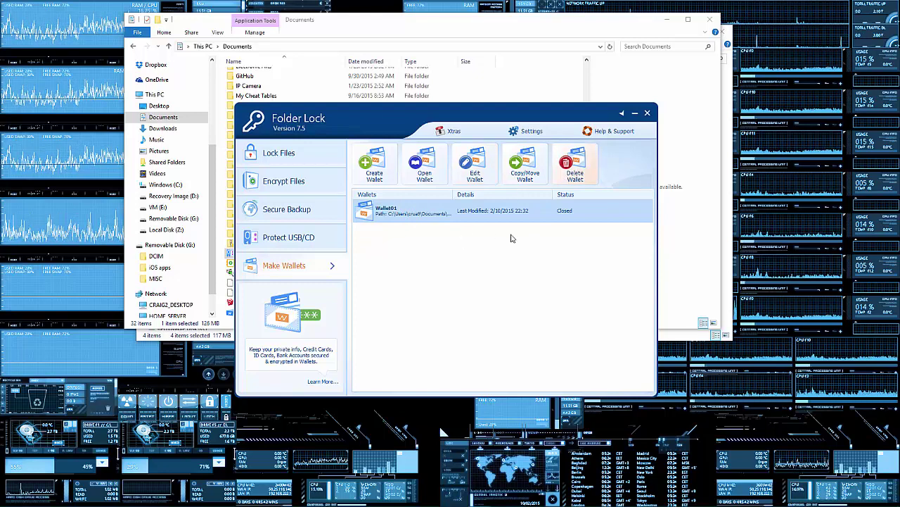
key("Delete")
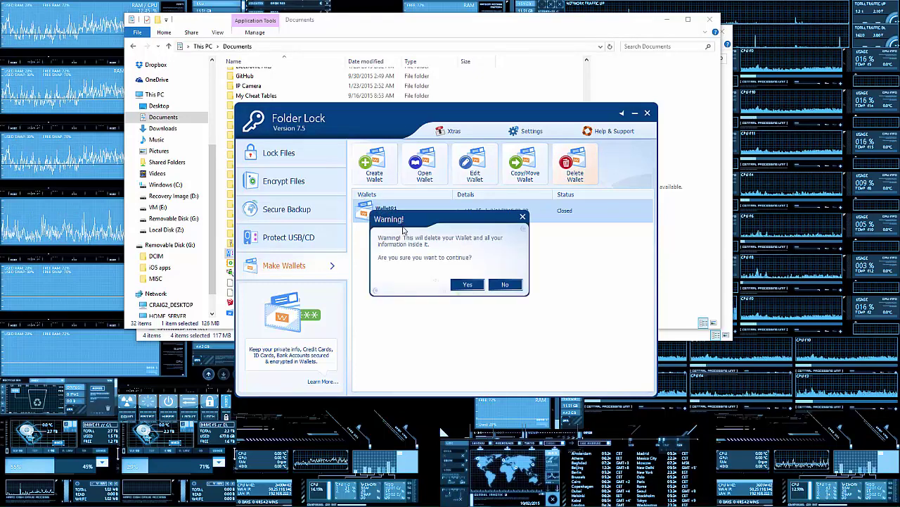
left_click(507, 285)
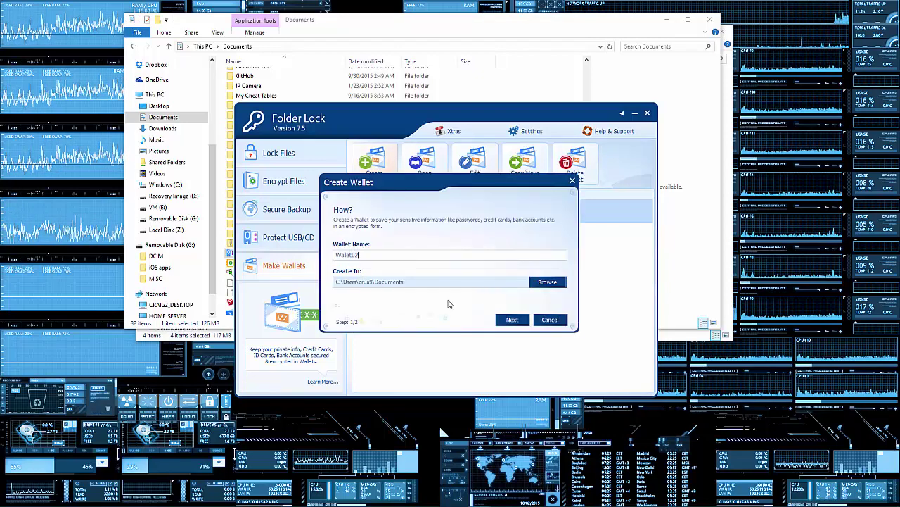
Step: Try to create a wallet named Wallet02 in the Documents folder by entering and confirming a wallet password, and cancel
left_click(513, 319)
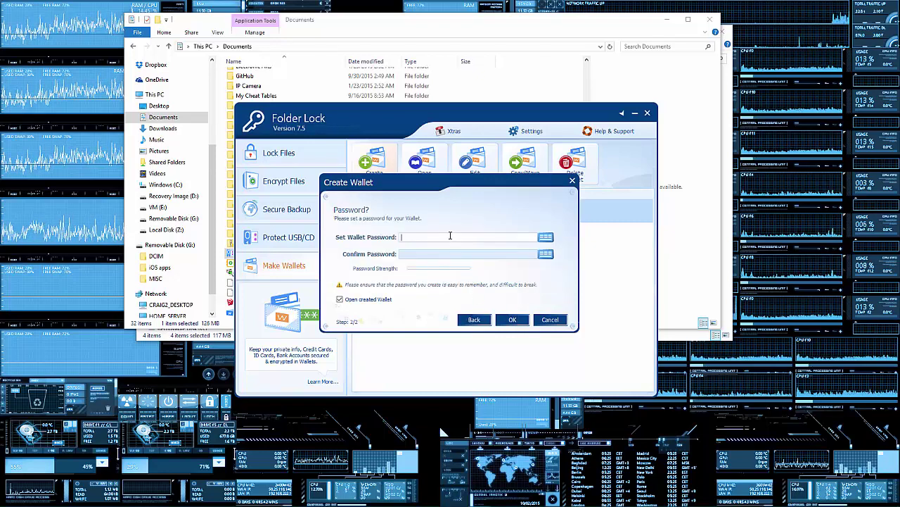
type("••••••••")
left_click(420, 255)
type("•")
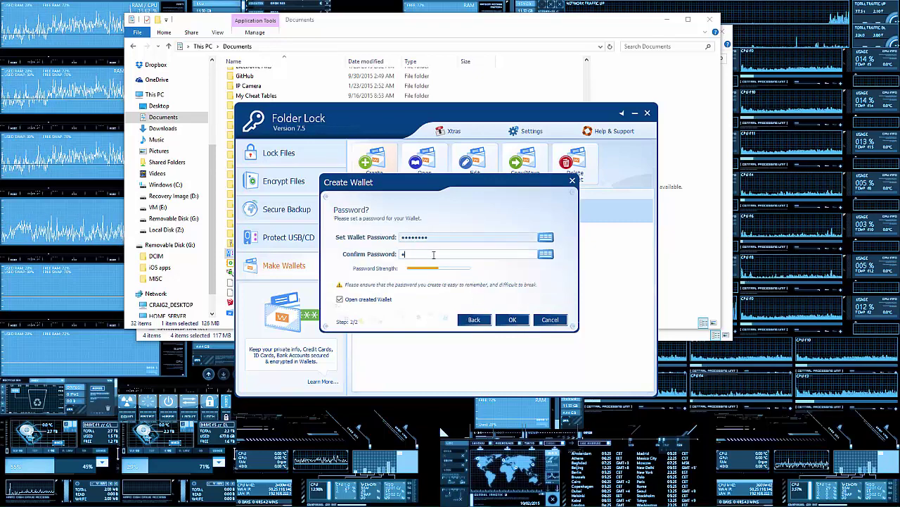
type("•••••••")
left_click(512, 318)
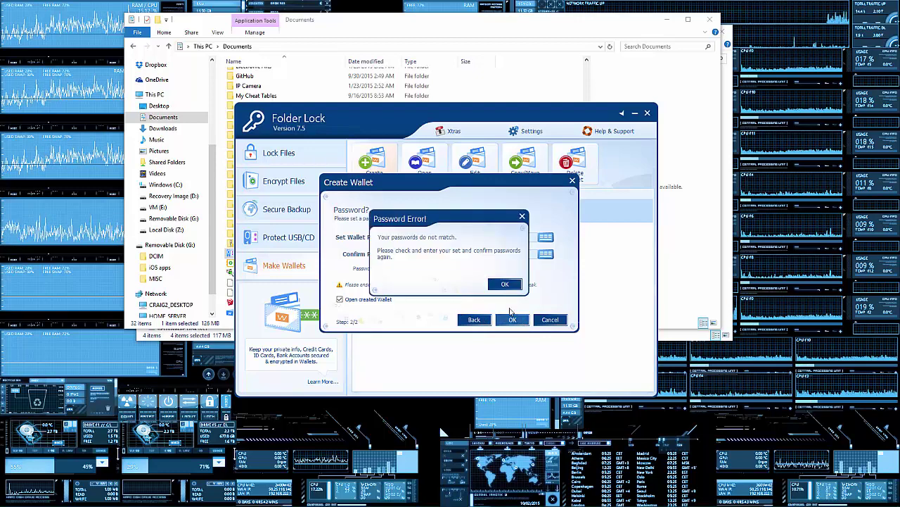
left_click(504, 283)
left_click(550, 319)
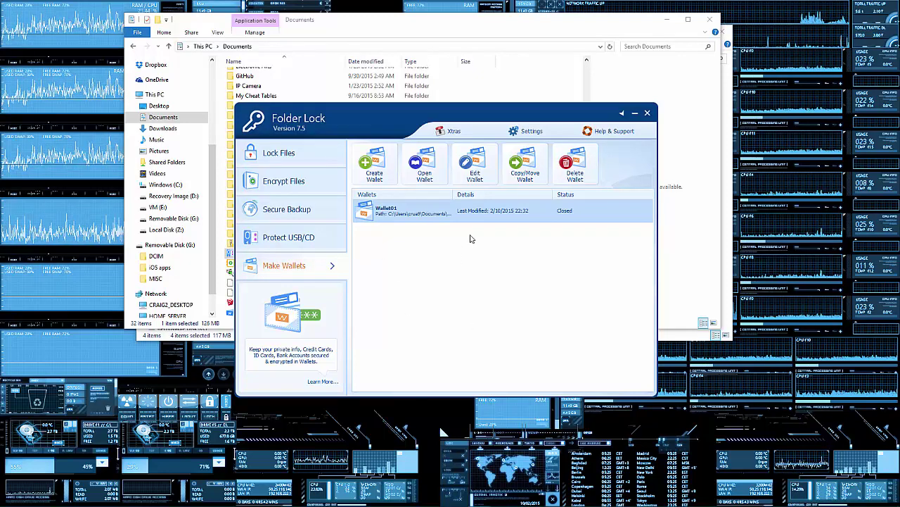
Step: View the Shred Files and Clean History extras in Folder Lock, and open Shred Files
left_click(473, 133)
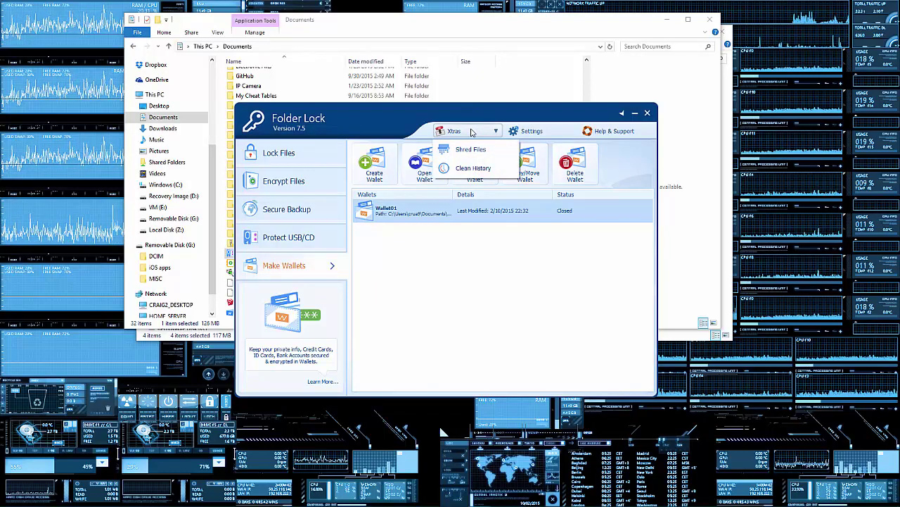
left_click(492, 286)
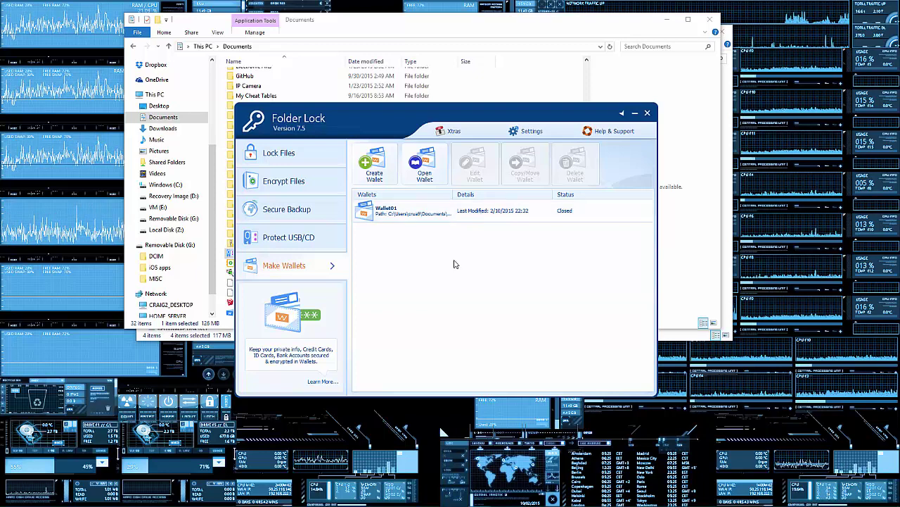
left_click(477, 133)
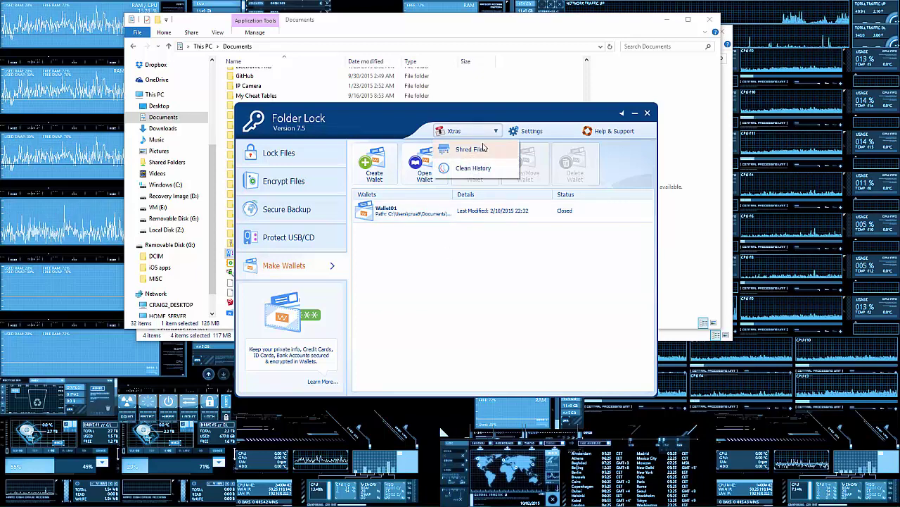
left_click(485, 147)
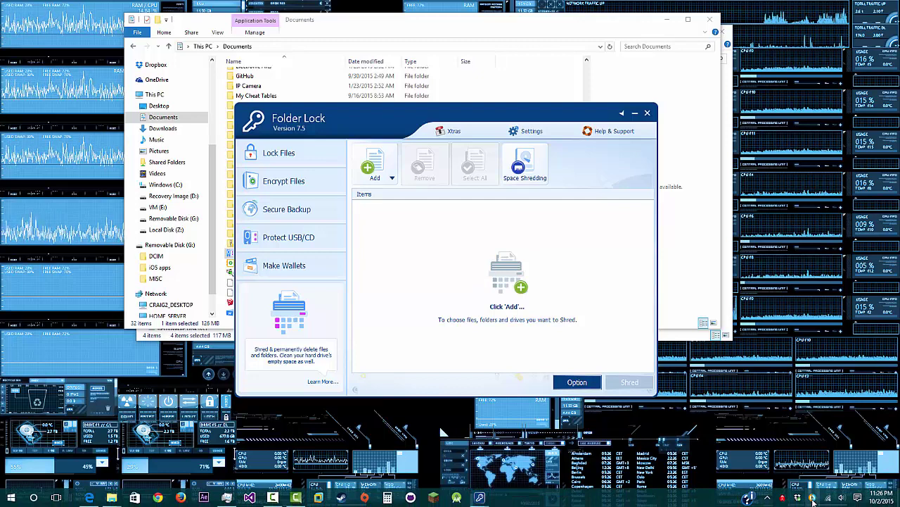
Step: Switch to Avast Premier and open its Data Shredder tool, glancing at Folder Lock's extras for comparison
left_click(813, 501)
left_click(390, 260)
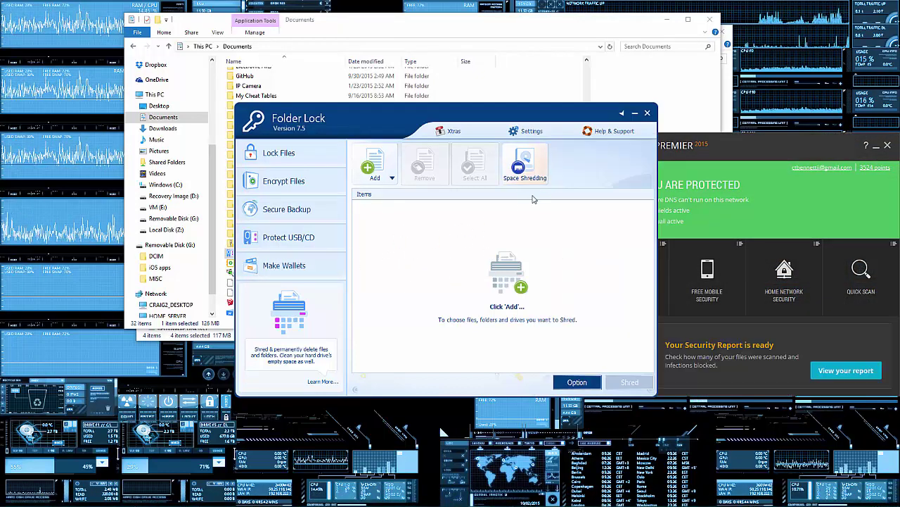
left_click(470, 133)
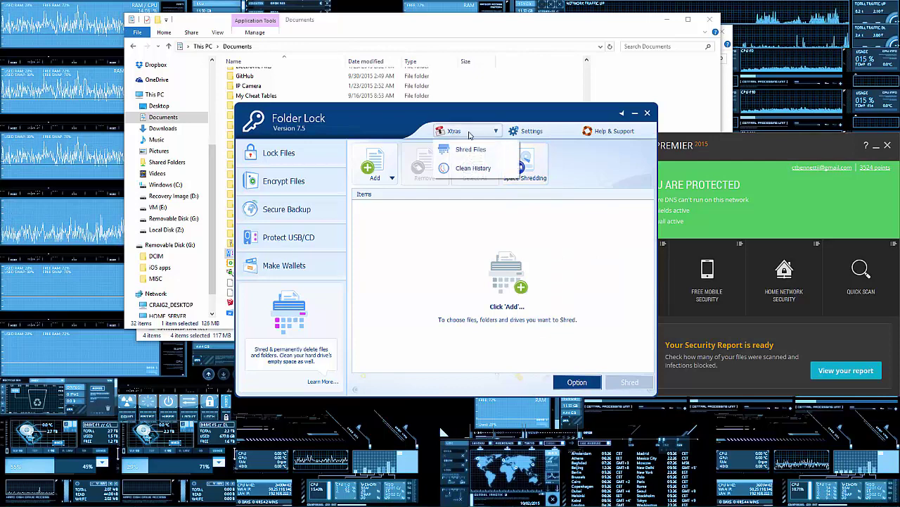
left_click(431, 257)
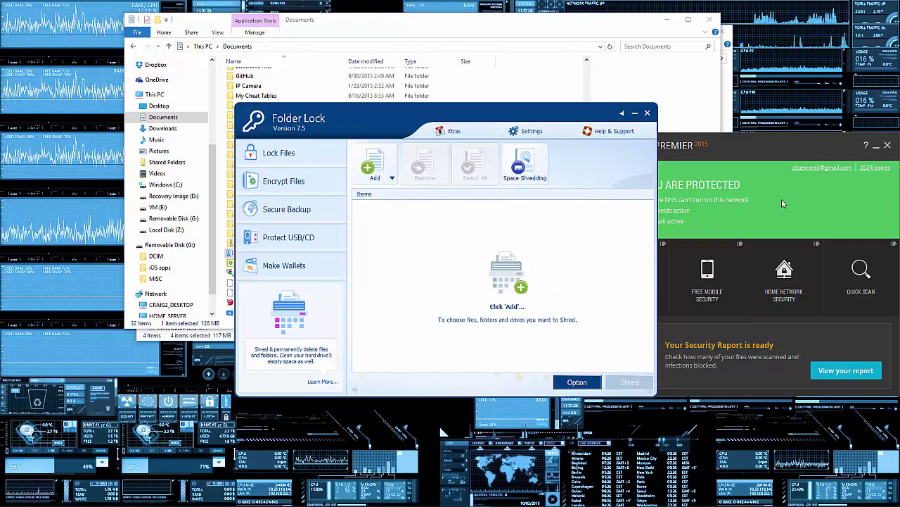
left_click(782, 199)
mouse_move(564, 222)
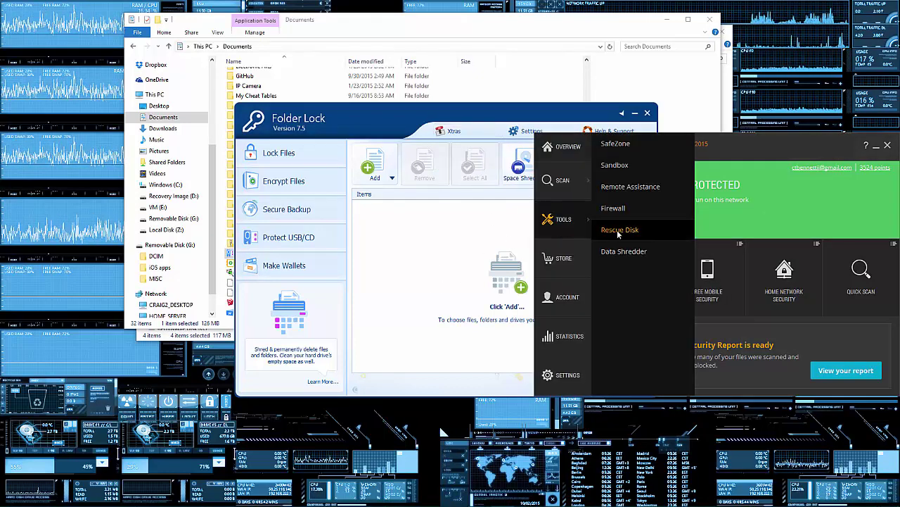
left_click(623, 251)
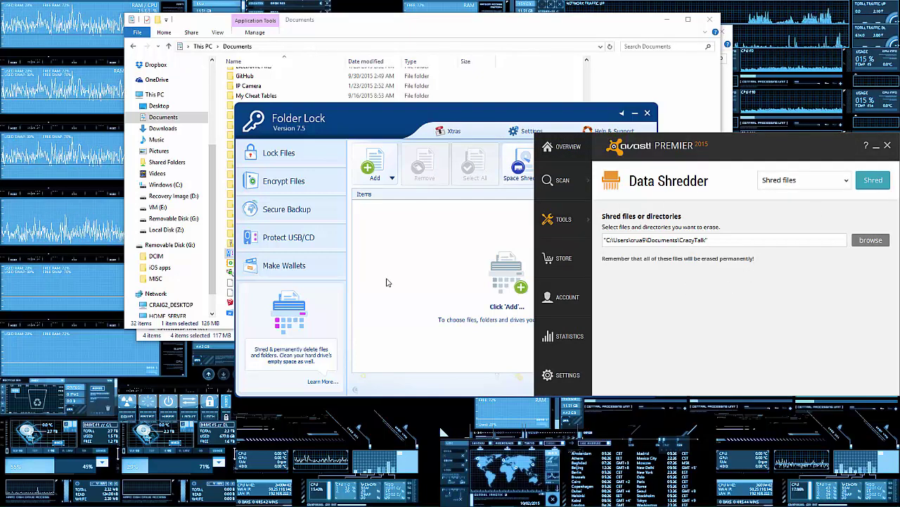
Step: Return to Folder Lock, view the Shred Files add options, and examine the shredding methods in Shred Settings
left_click(439, 265)
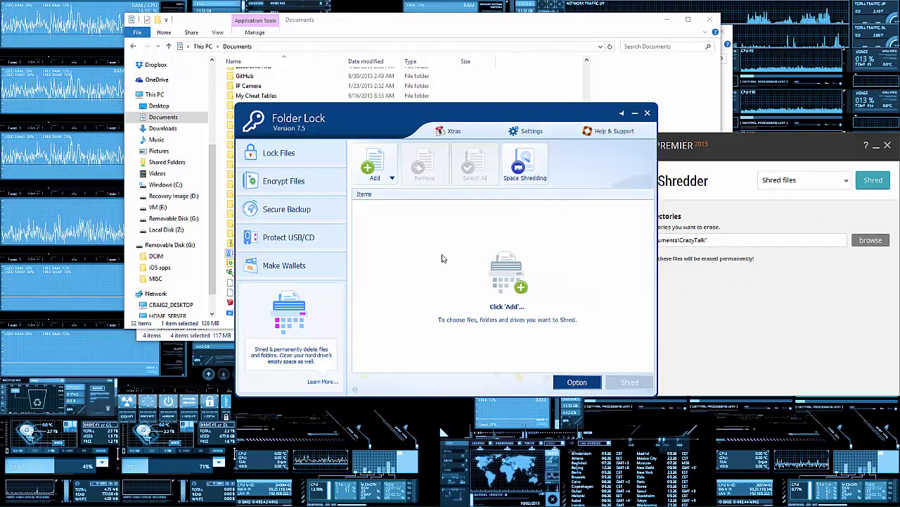
left_click(385, 177)
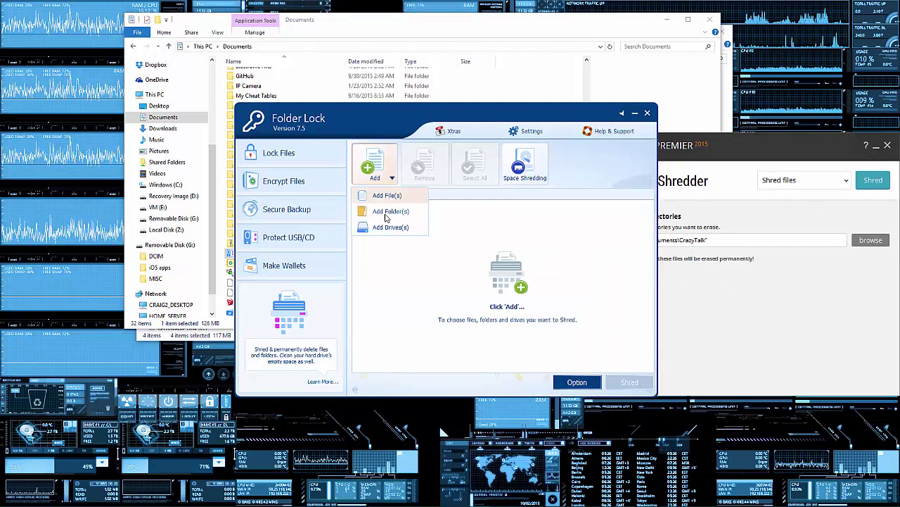
left_click(532, 131)
left_click(543, 190)
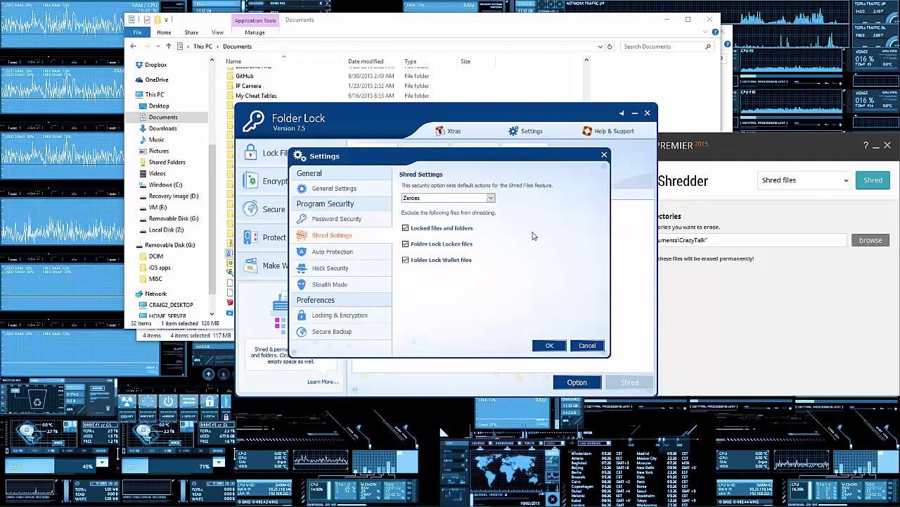
left_click(432, 199)
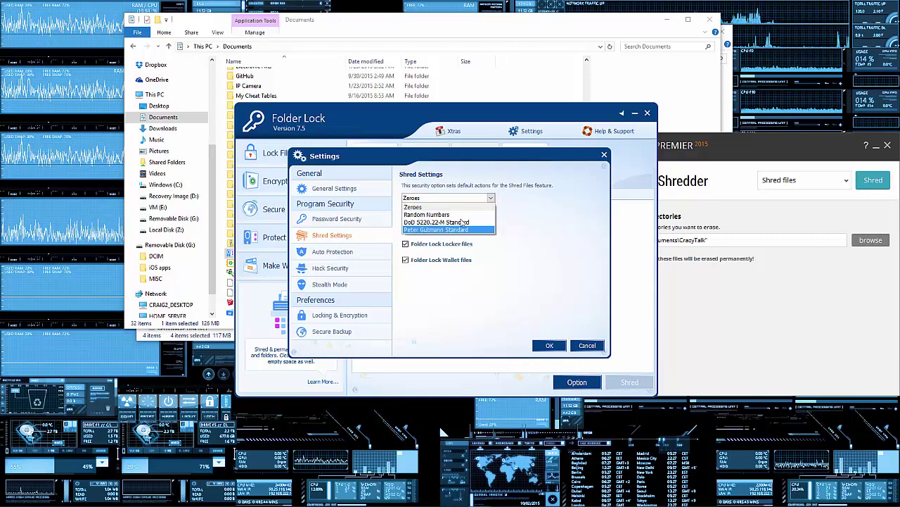
left_click(531, 268)
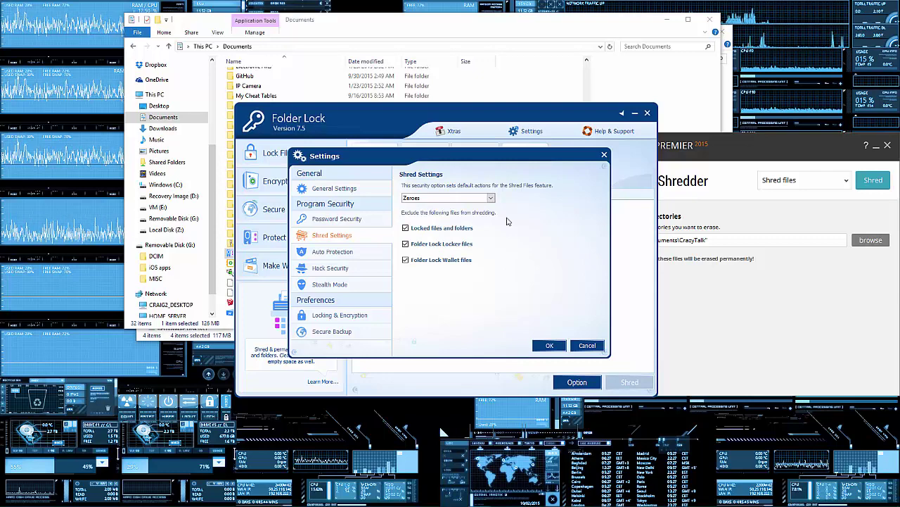
Step: Examine the shredding algorithms and number of passes in Avast's Data Shredder settings, and close the settings without changes
left_click(689, 309)
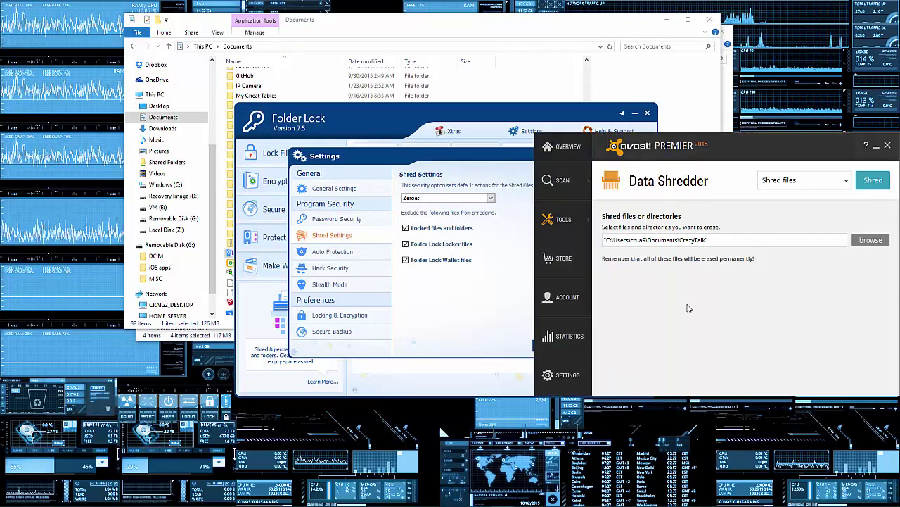
left_click(569, 375)
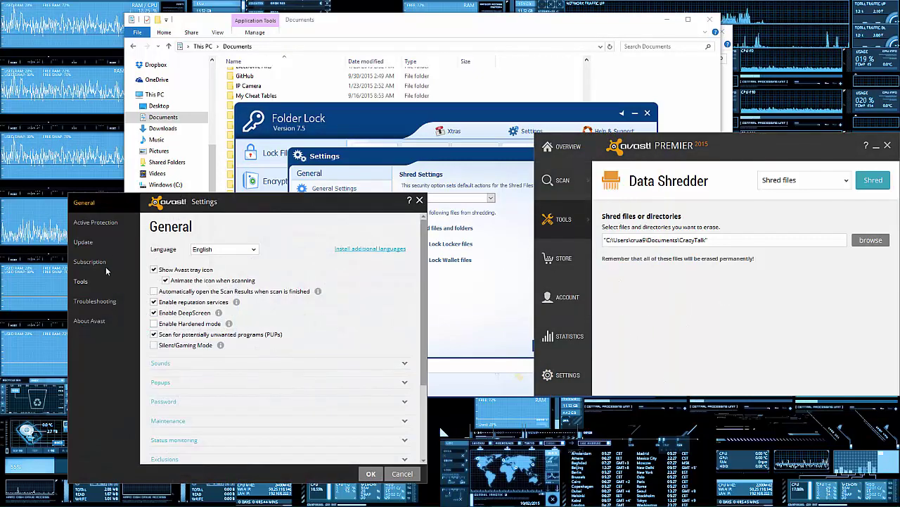
left_click(86, 287)
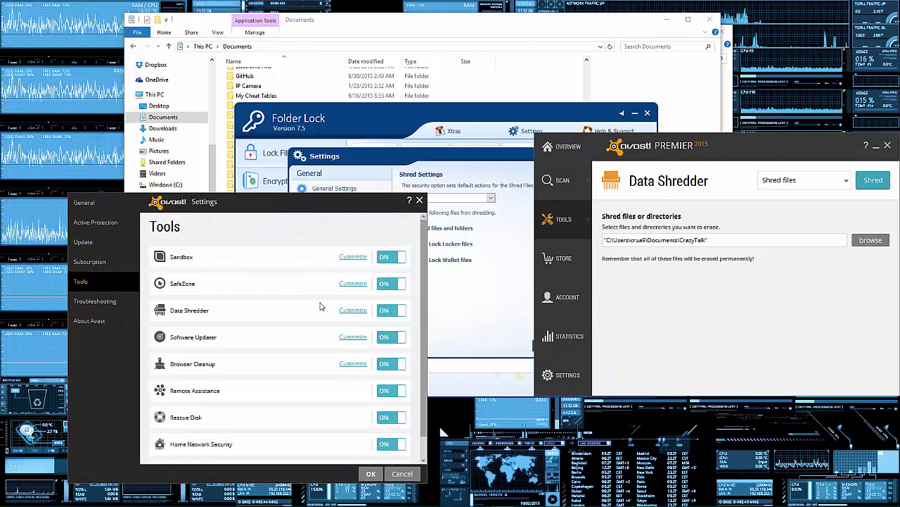
left_click(354, 311)
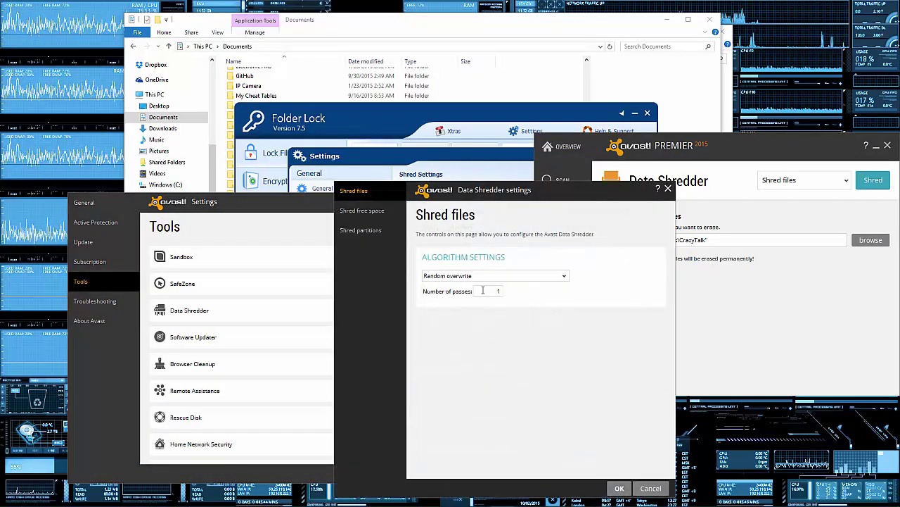
left_click(527, 276)
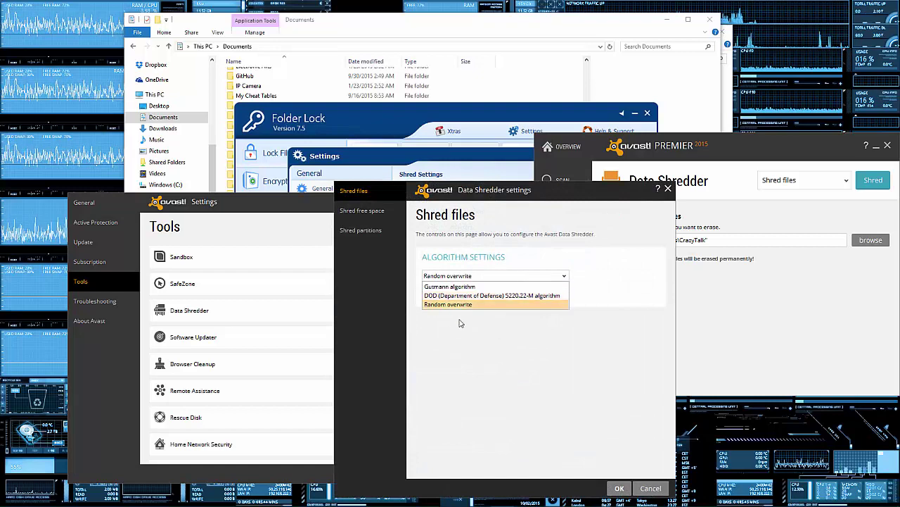
left_click(407, 323)
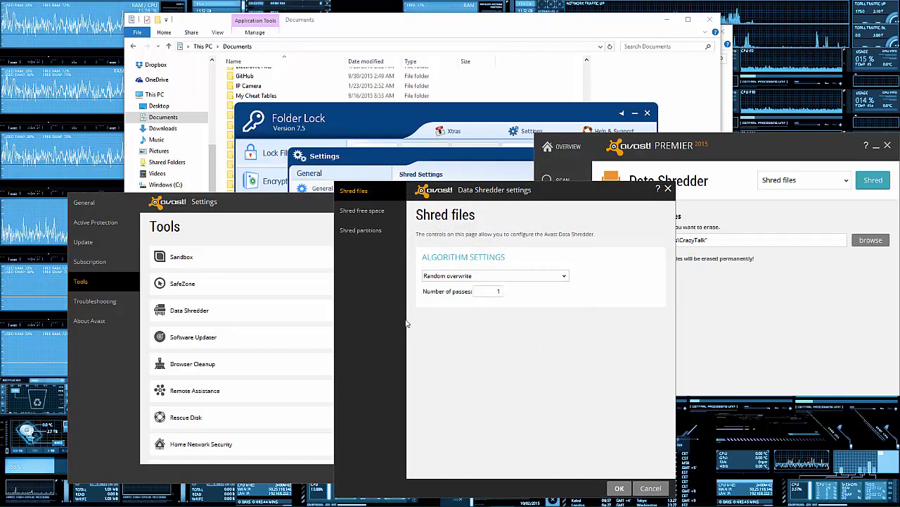
double_click(496, 291)
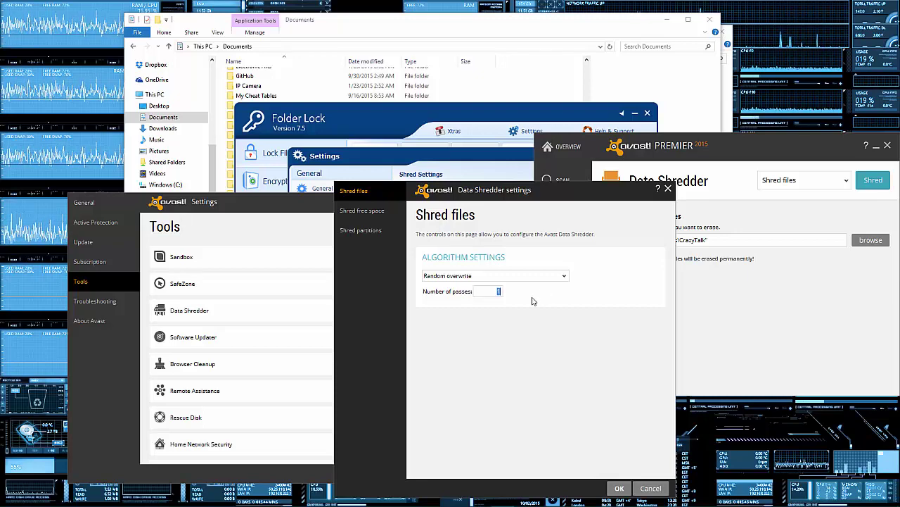
left_click(648, 485)
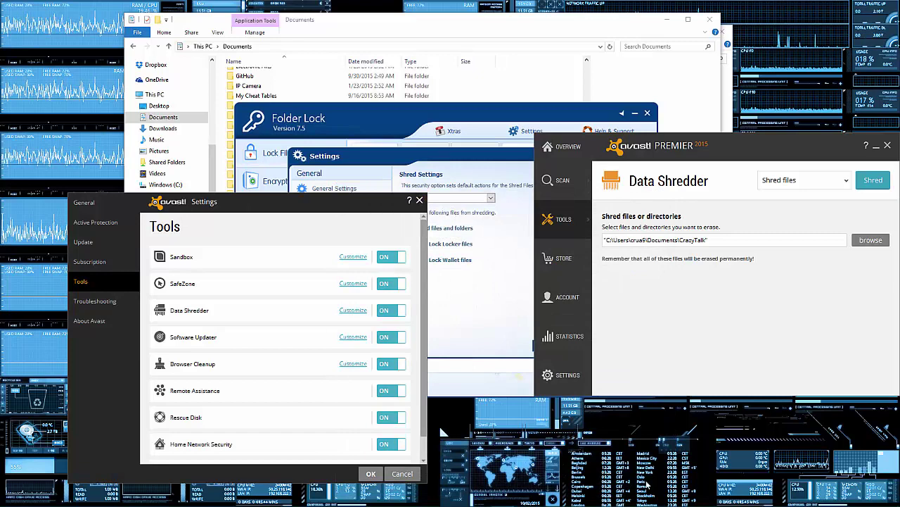
left_click(419, 200)
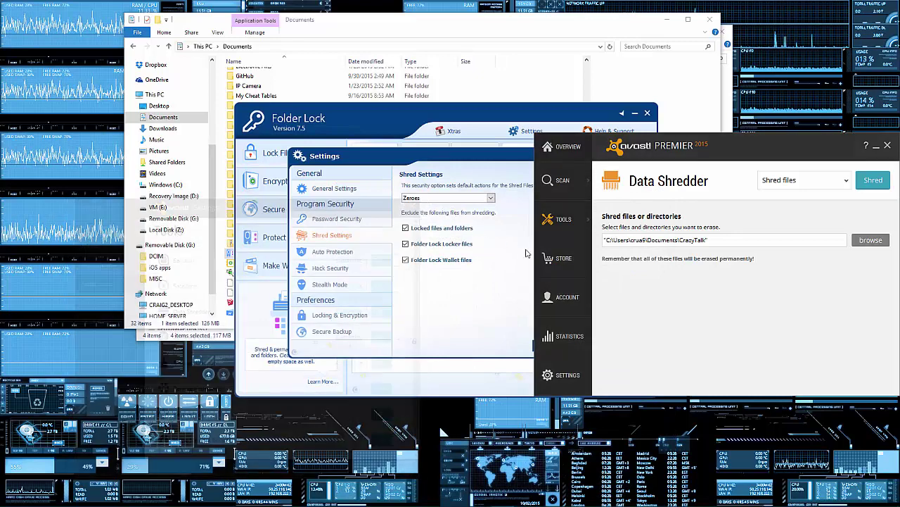
Step: Switch back to Folder Lock, review the shredding methods again, and cancel the settings
left_click(526, 253)
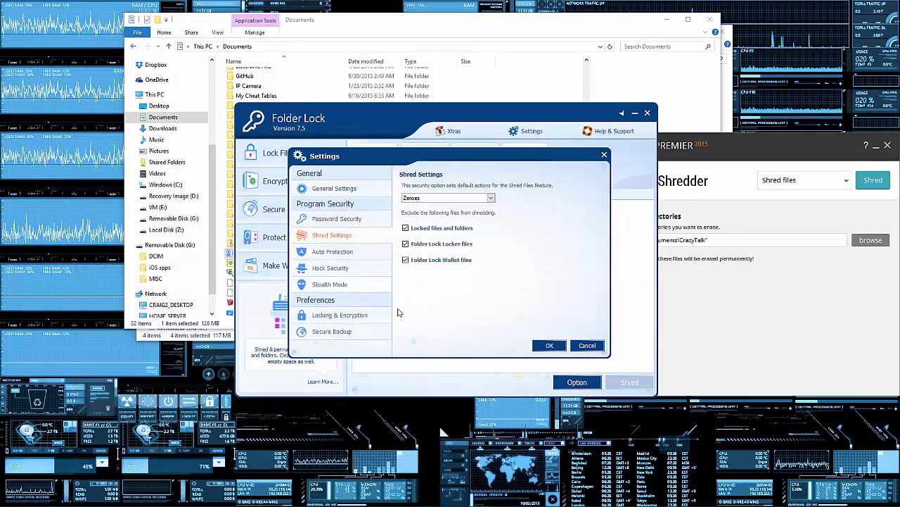
left_click(469, 200)
left_click(540, 240)
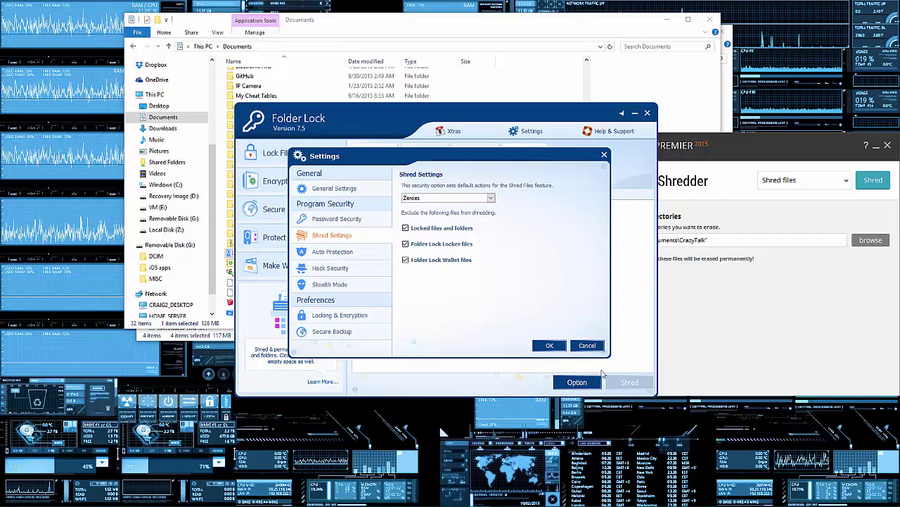
left_click(588, 344)
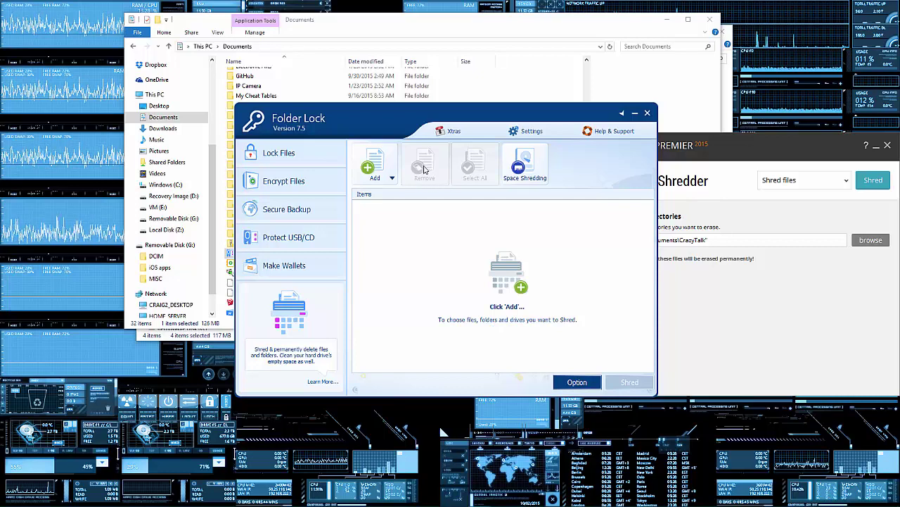
Step: Open Clean History and review the Windows, Windows Programs and Start Menu items it can clean
left_click(454, 131)
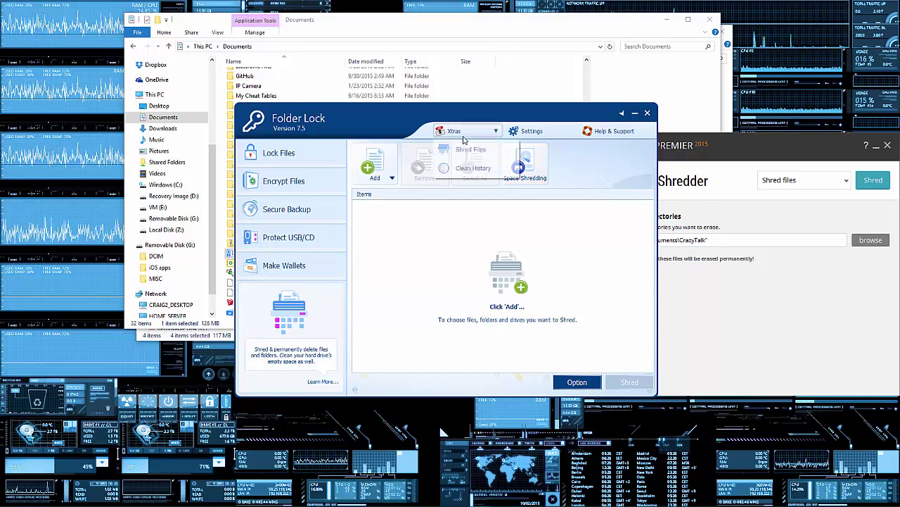
left_click(471, 167)
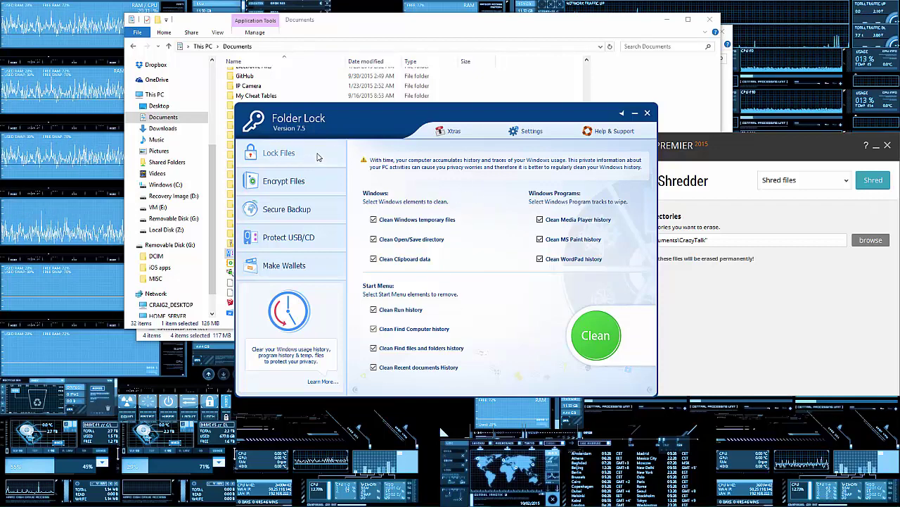
Step: Review the Encrypt Files, Lock Files, Secure Backup, Protect USB/CD and Make Wallets sections and the list of extras
left_click(310, 182)
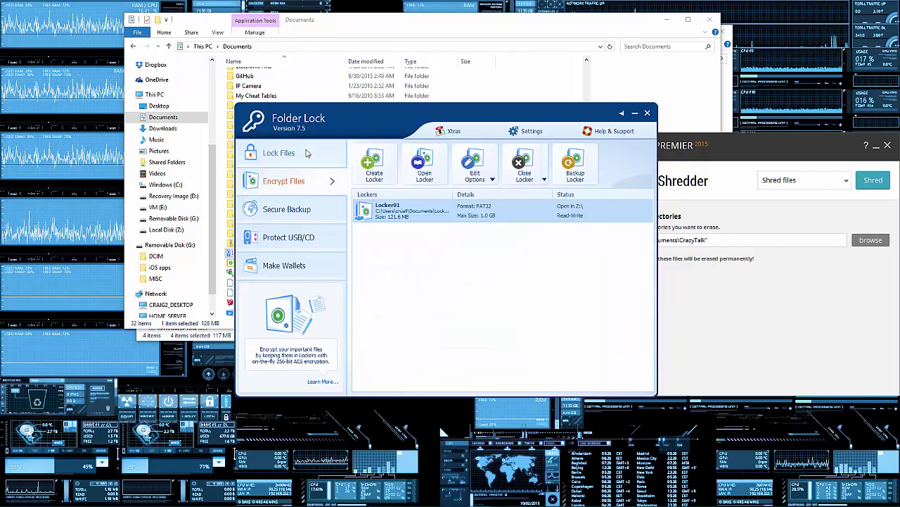
left_click(310, 155)
left_click(315, 184)
left_click(299, 213)
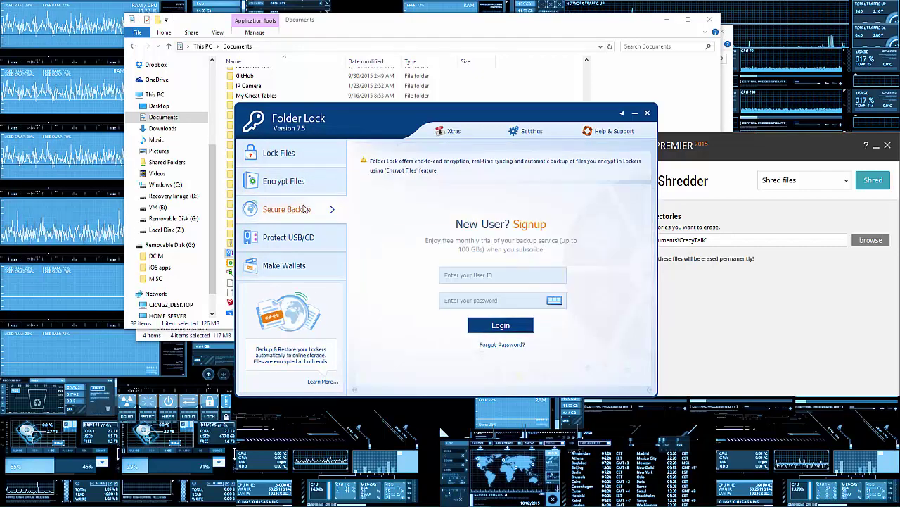
left_click(310, 233)
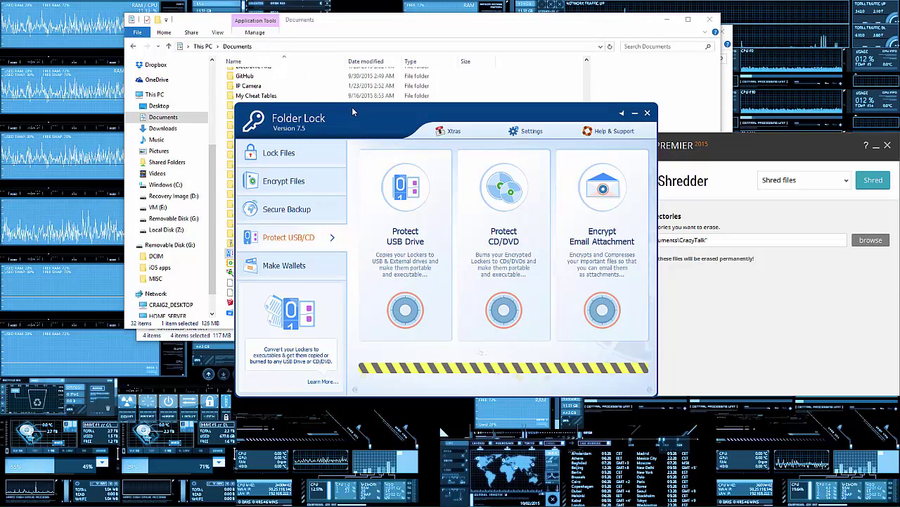
left_click(273, 150)
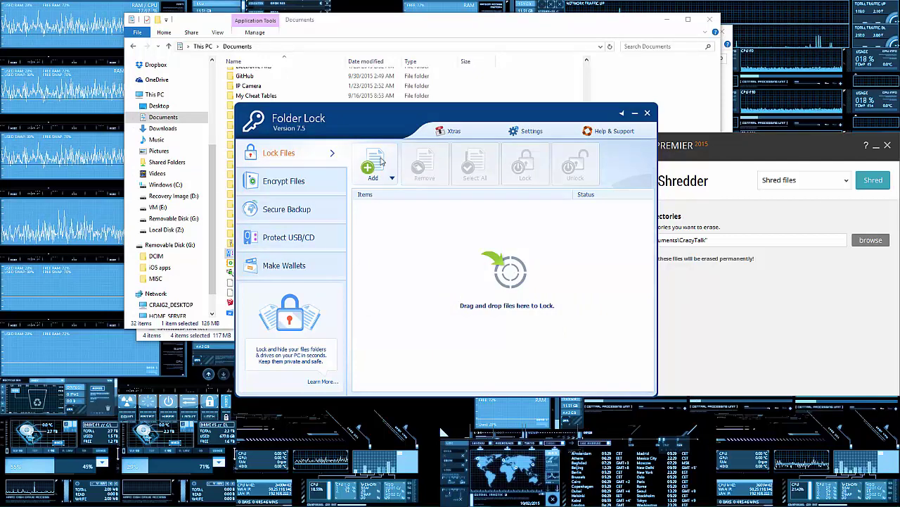
left_click(289, 266)
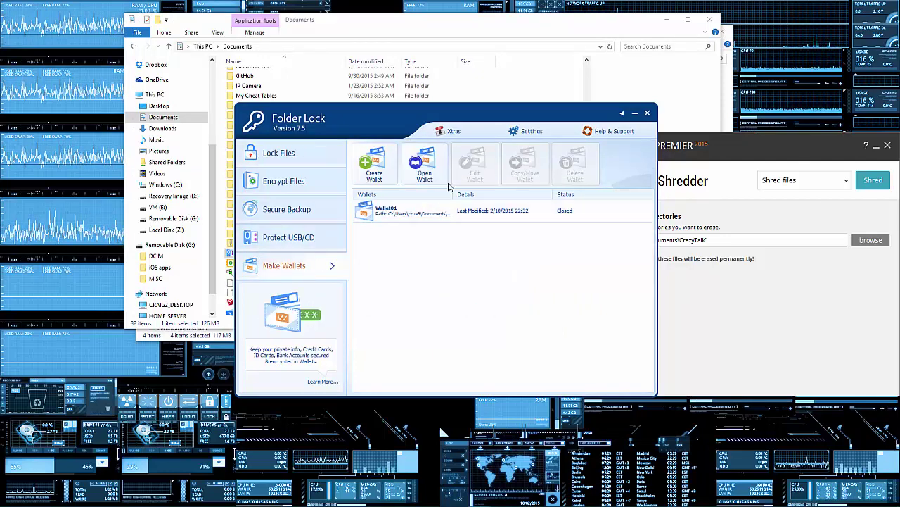
left_click(455, 131)
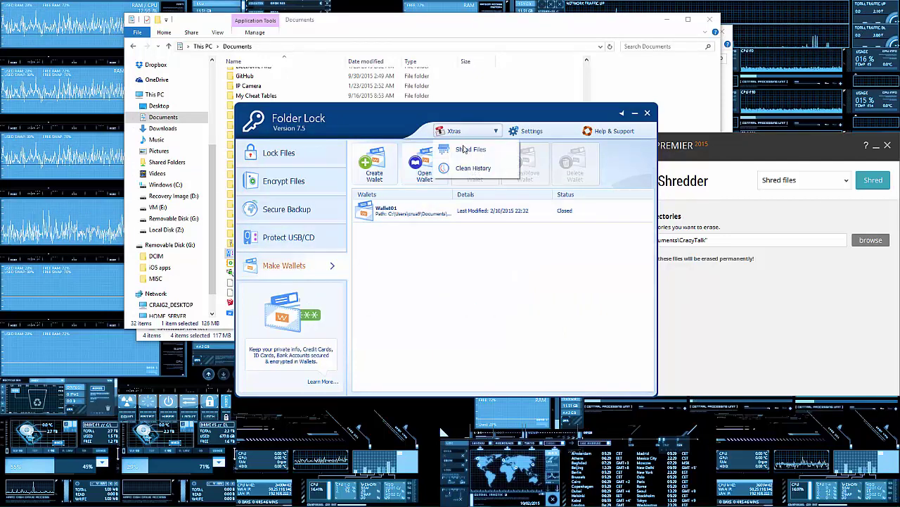
left_click(426, 339)
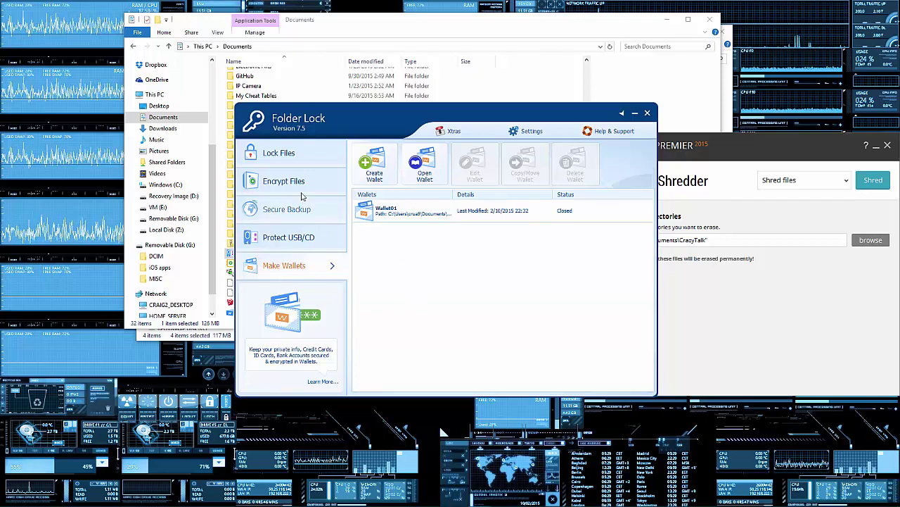
Step: Revisit the Lock Files, Encrypt Files and Protect USB/CD sections, finishing on Shred Files
left_click(279, 154)
left_click(301, 189)
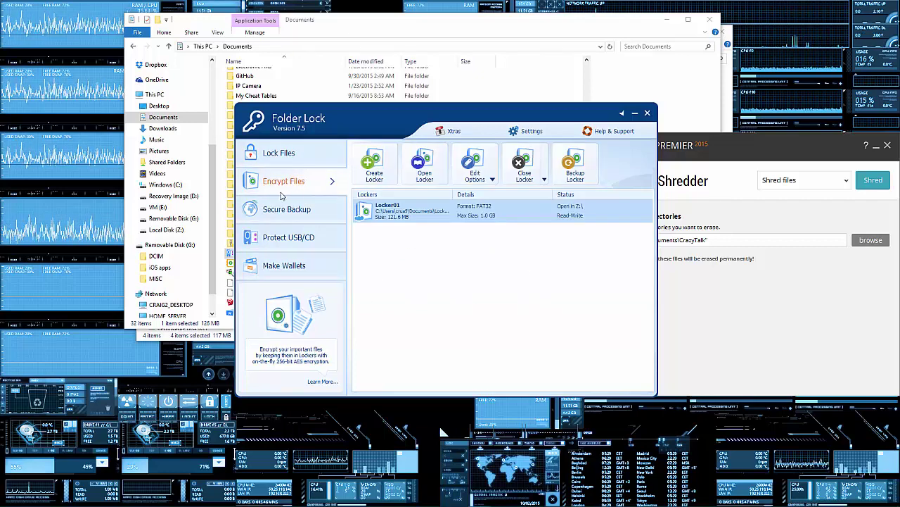
left_click(282, 239)
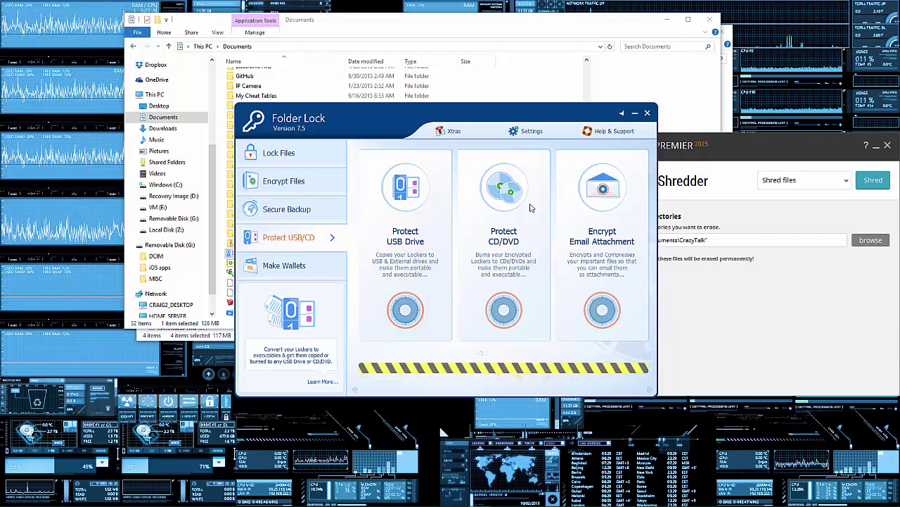
left_click(303, 181)
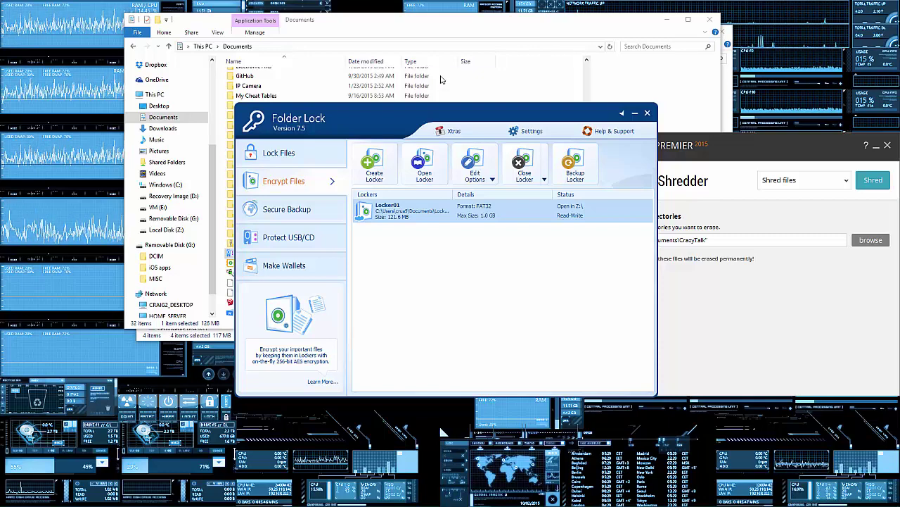
left_click(451, 130)
left_click(457, 150)
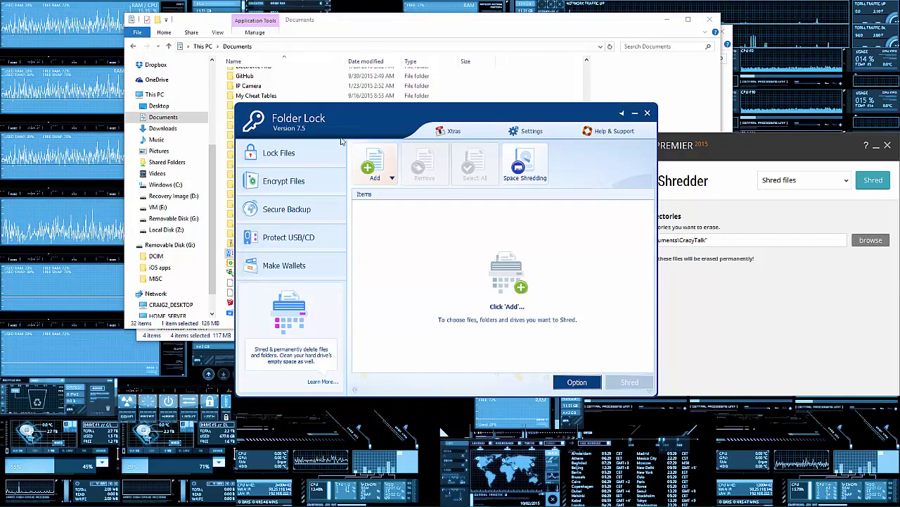
Step: Try to add the Wallet01 file from the Documents folder to the shred list, and dismiss the restriction warning
left_click(375, 169)
left_click(383, 196)
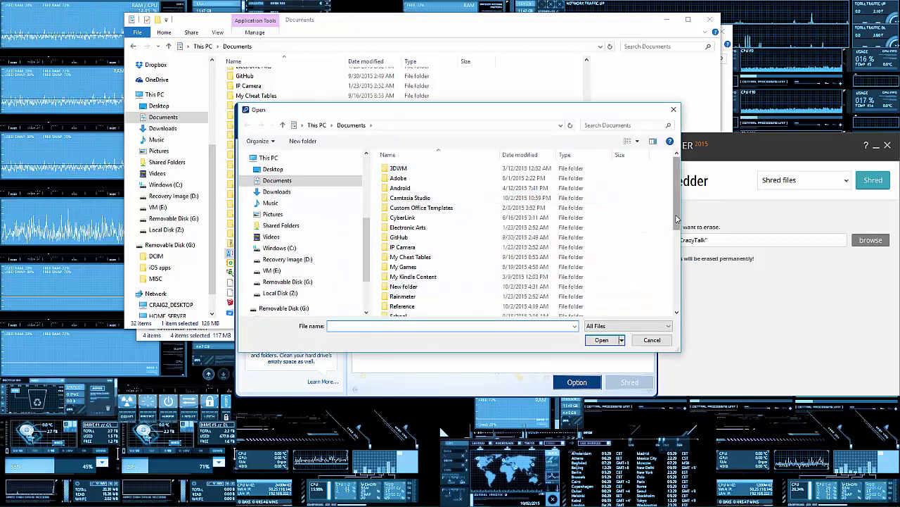
left_click_drag(676, 219, 677, 297)
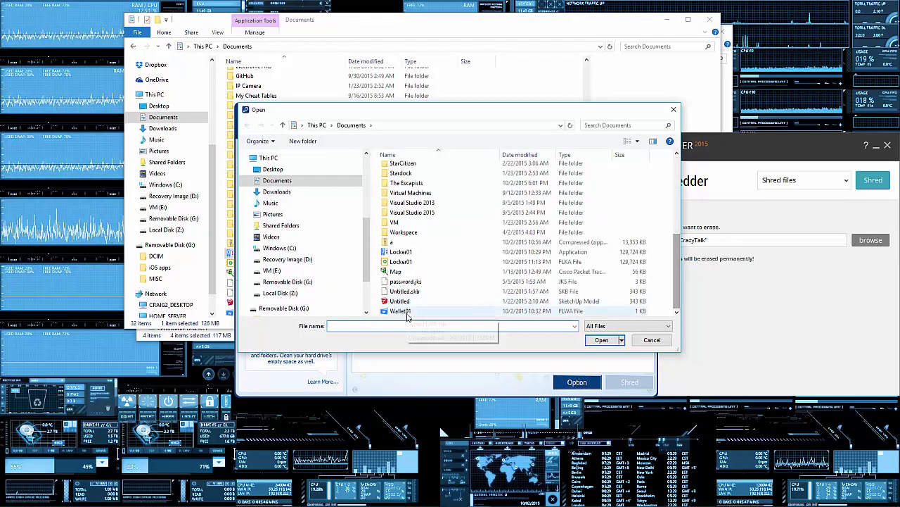
left_click(407, 311)
left_click(601, 340)
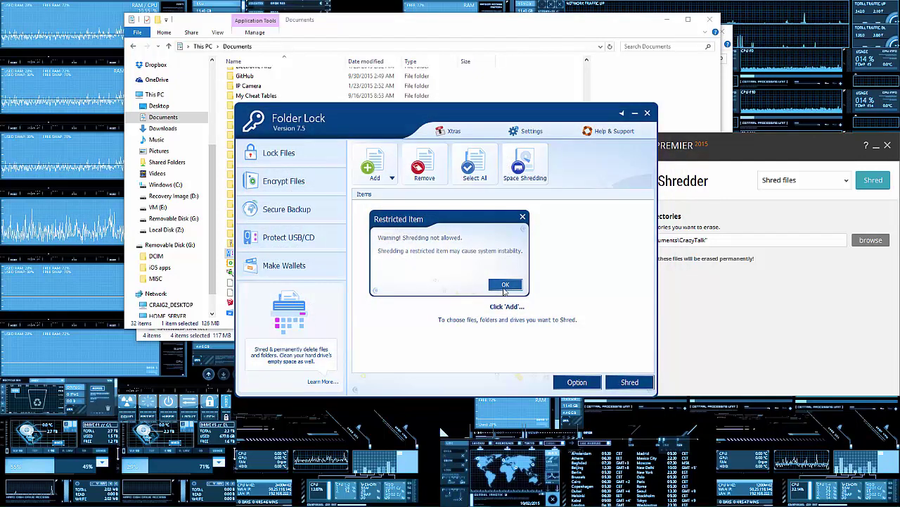
left_click(506, 285)
Step: Delete Wallet01 from the Make Wallets section and confirm the deletion
left_click(285, 265)
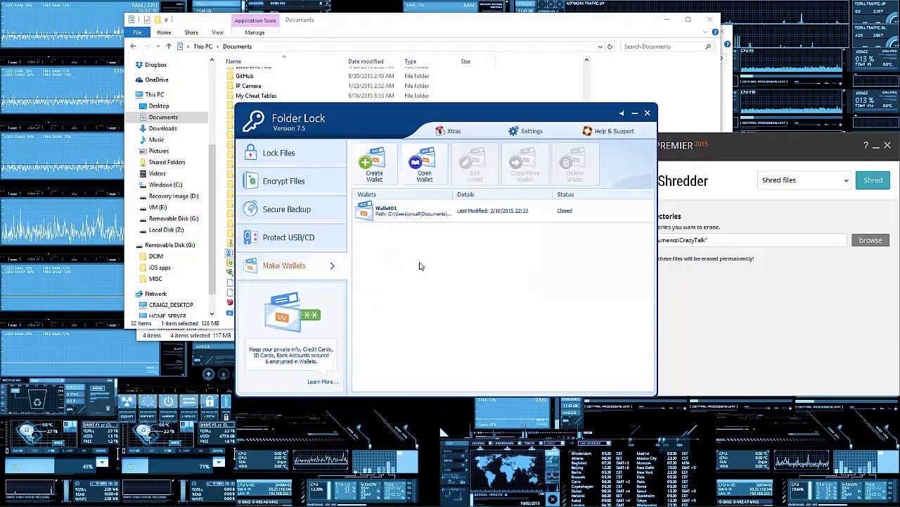
left_click(422, 213)
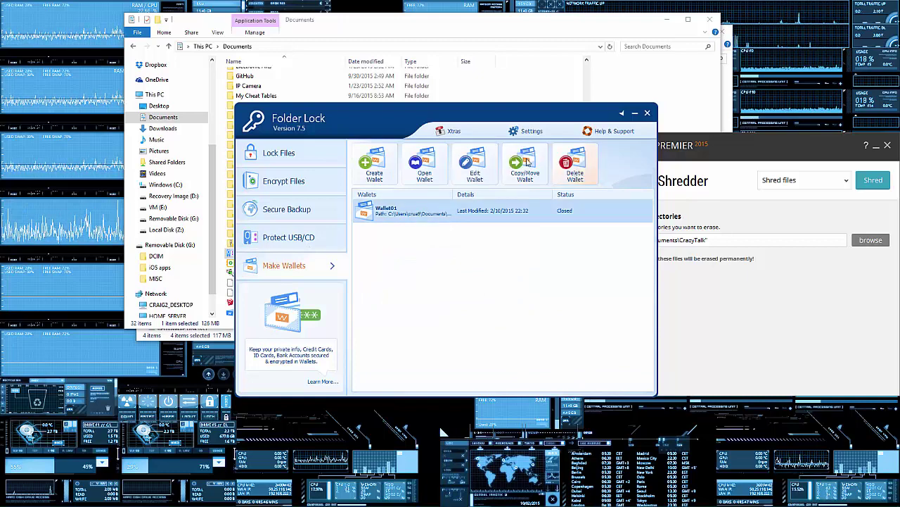
left_click(575, 163)
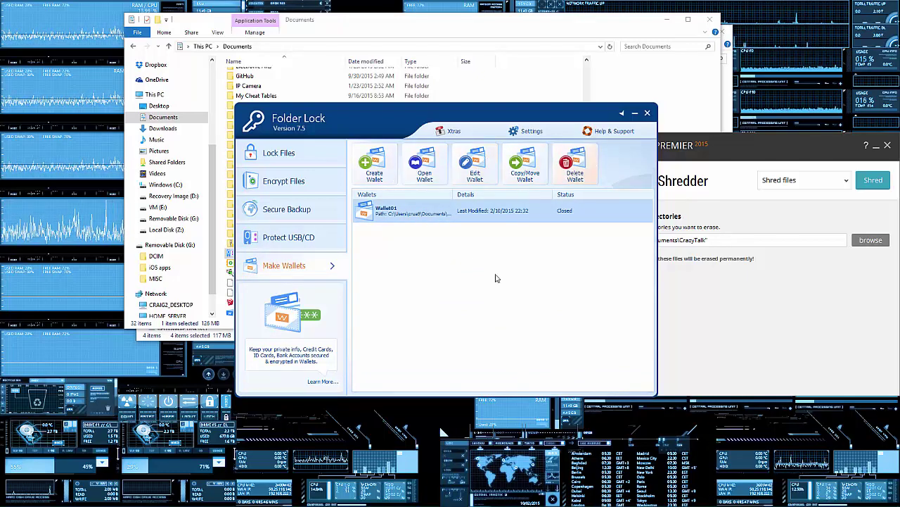
left_click(468, 287)
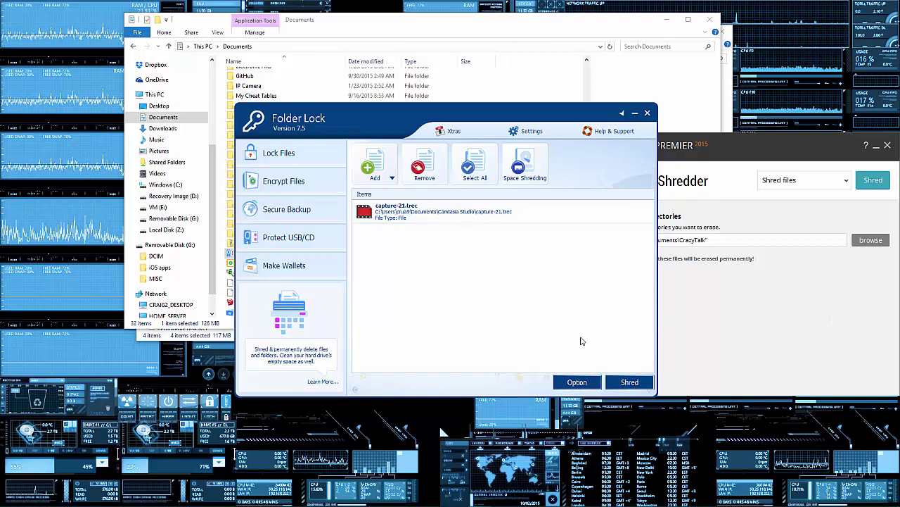
Step: Shred the listed capture-21.trec file from the Camtasia Studio folder and confirm the permanent removal
left_click(627, 382)
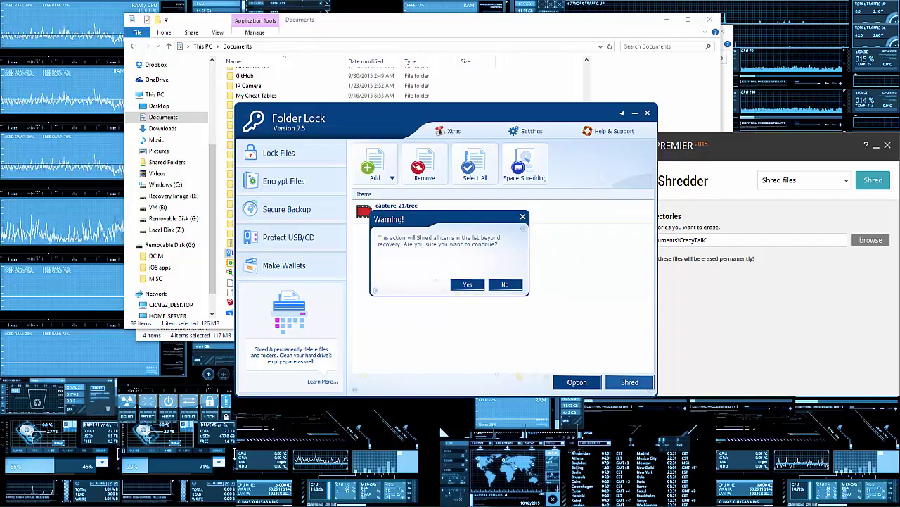
left_click(470, 285)
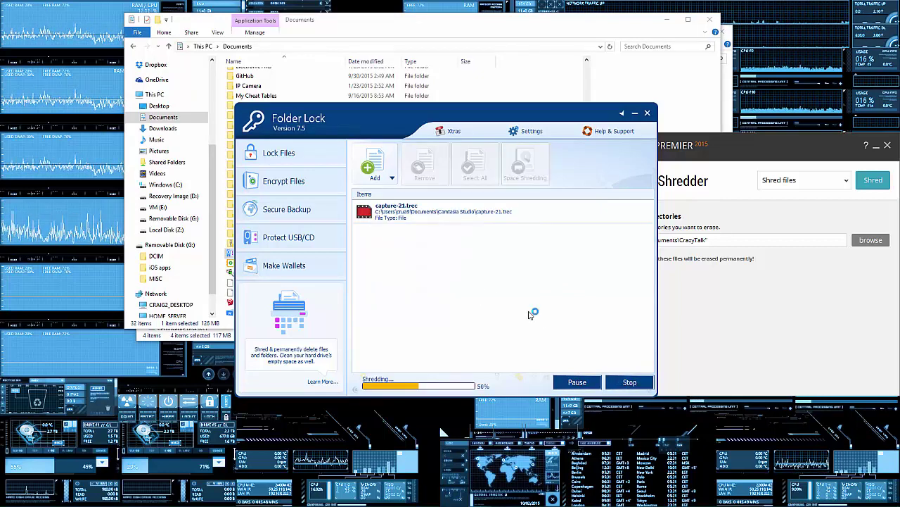
left_click(628, 382)
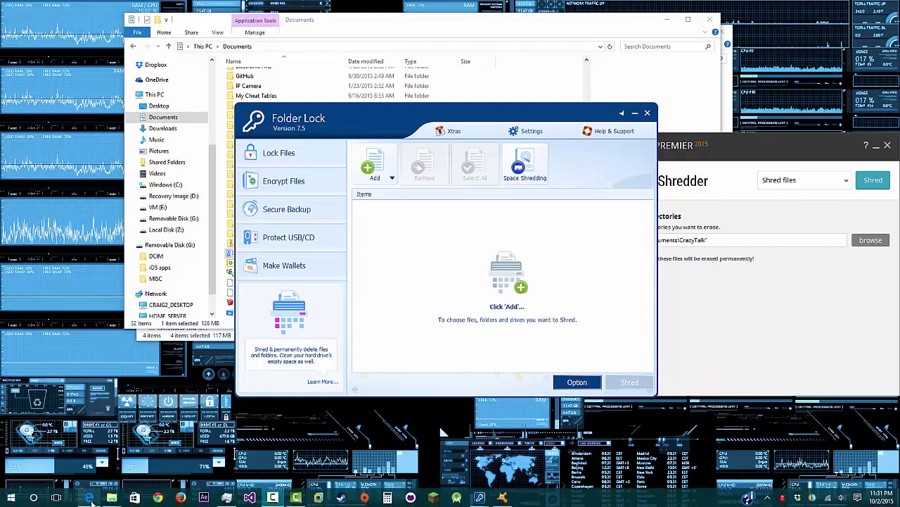
Step: Switch to the Edge browser, review Folder Lock's price on the NewSoftwares.net store page, and minimize the browser
left_click(89, 497)
left_click(132, 7)
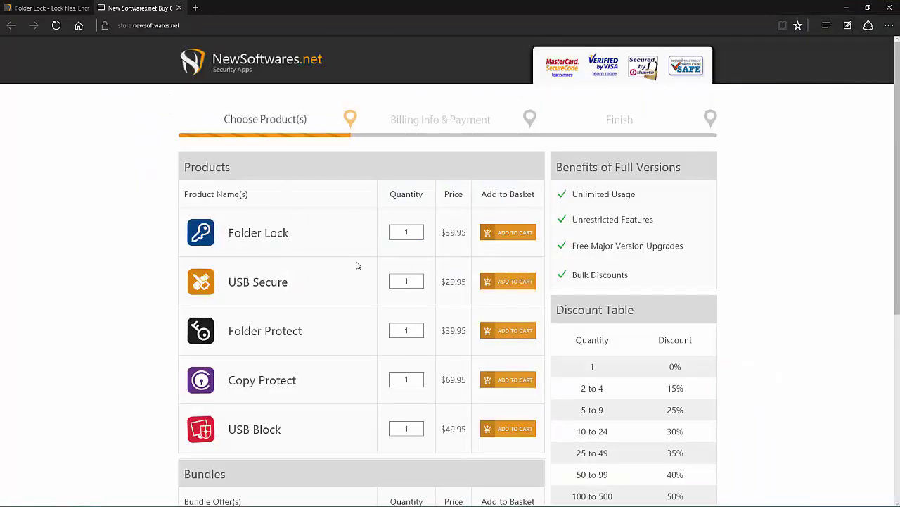
right_click(395, 334)
left_click(396, 225)
left_click(846, 7)
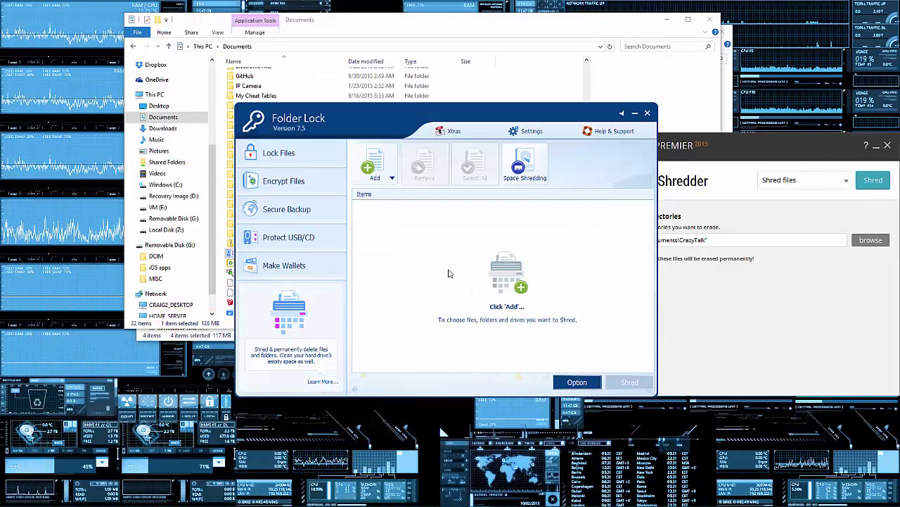
Step: Revisit the Protect USB/CD options in Folder Lock and finish on the Encrypt Files locker list
left_click(290, 194)
left_click(291, 237)
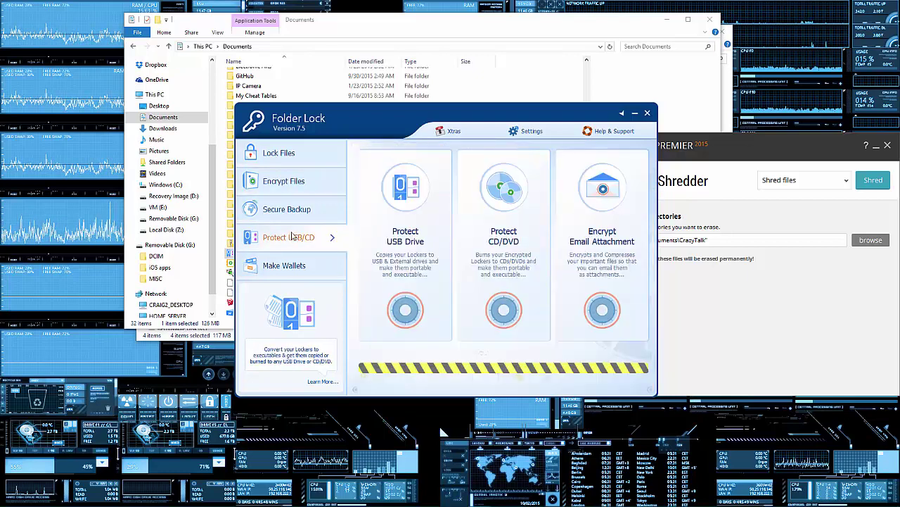
left_click(285, 185)
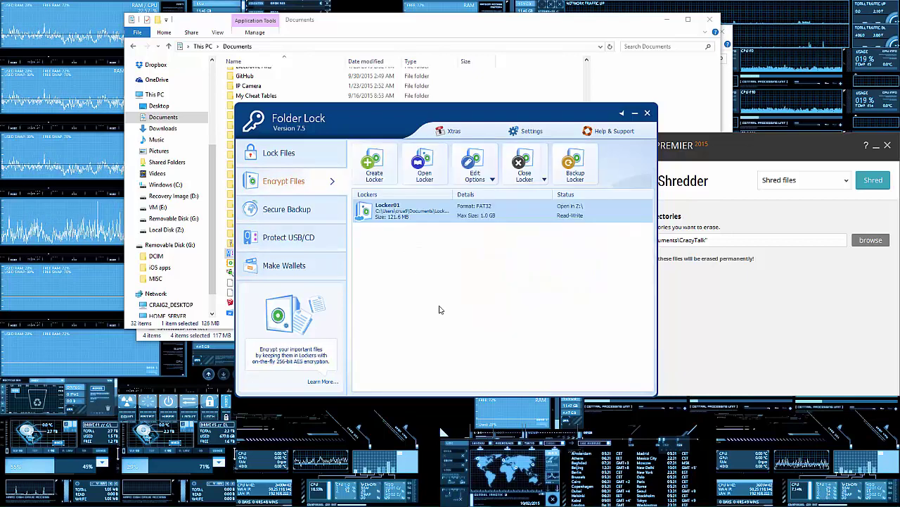